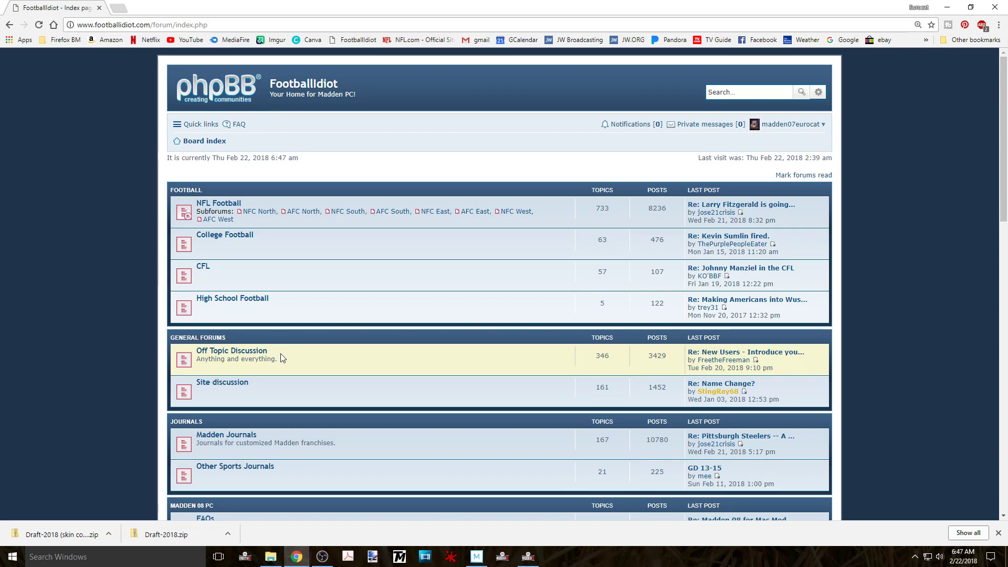
Open the "Files? Where can I download files??" topic in General Discussion and look through its download lists down to Draft Classes.
scroll(282, 358, down, 3)
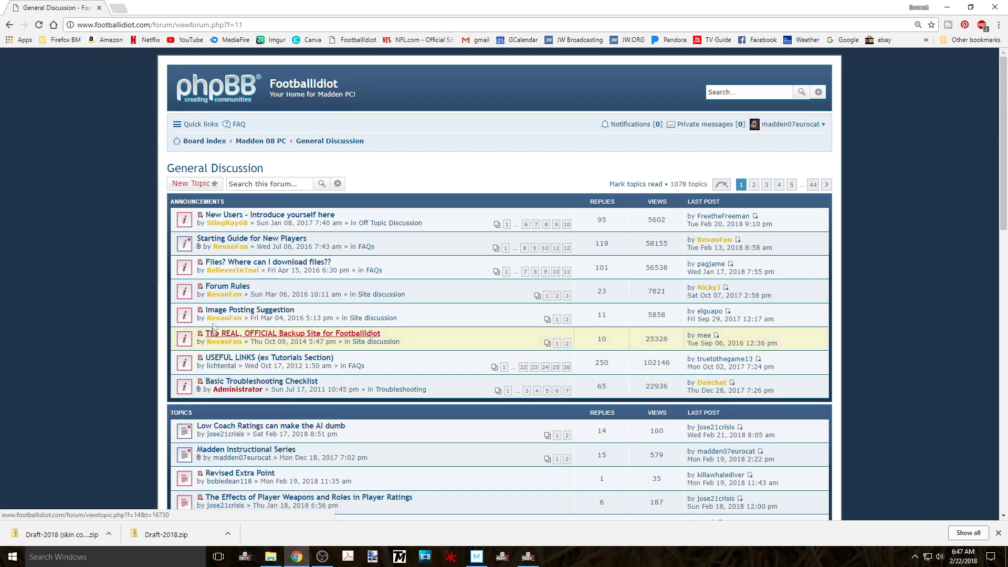
click(234, 263)
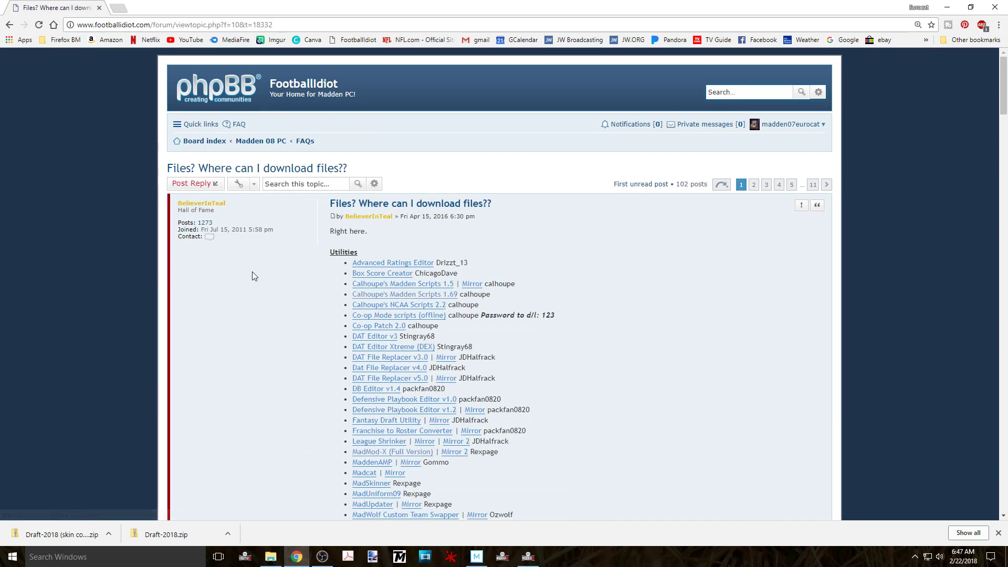
scroll(264, 315, down, 5)
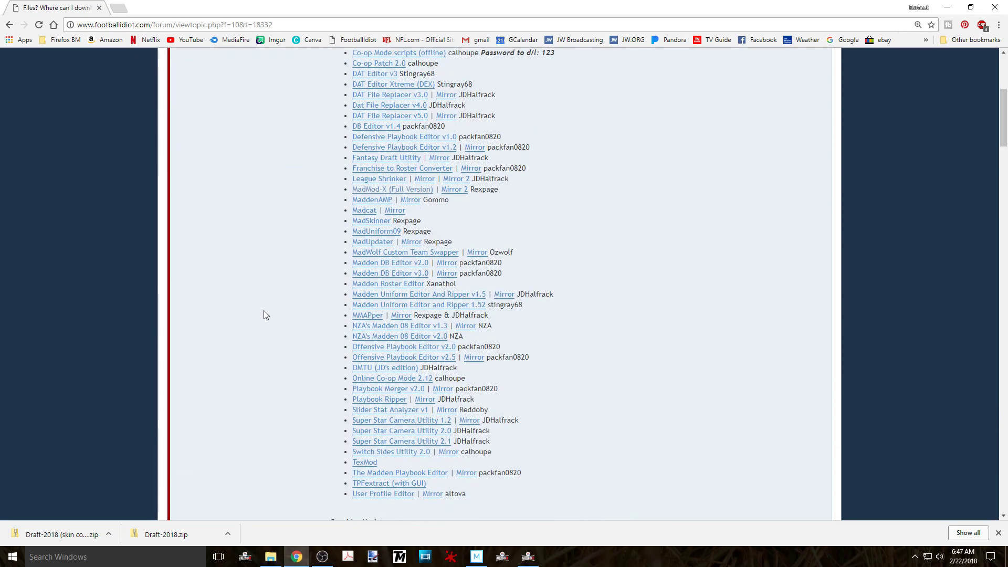
scroll(264, 315, down, 2)
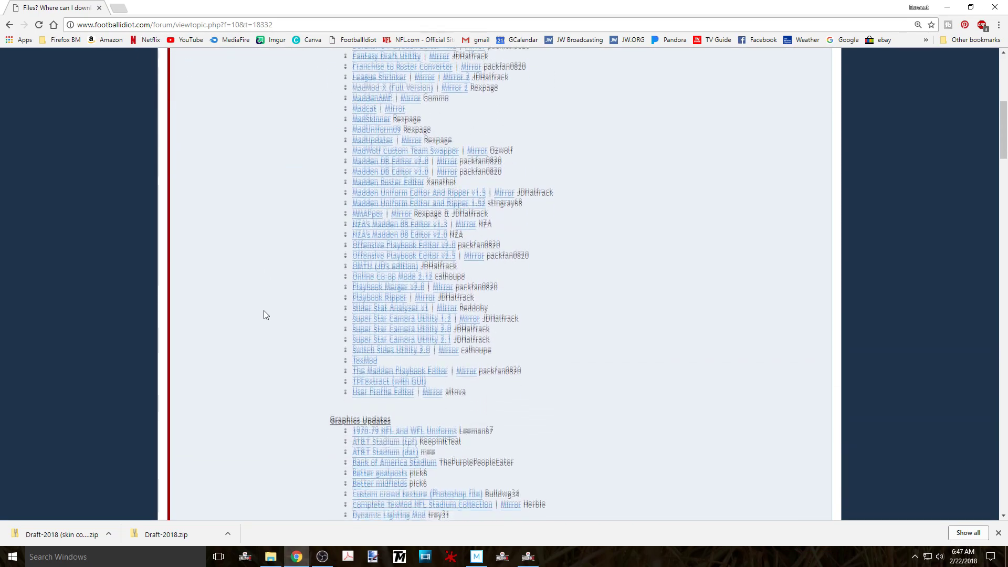
scroll(264, 315, down, 12)
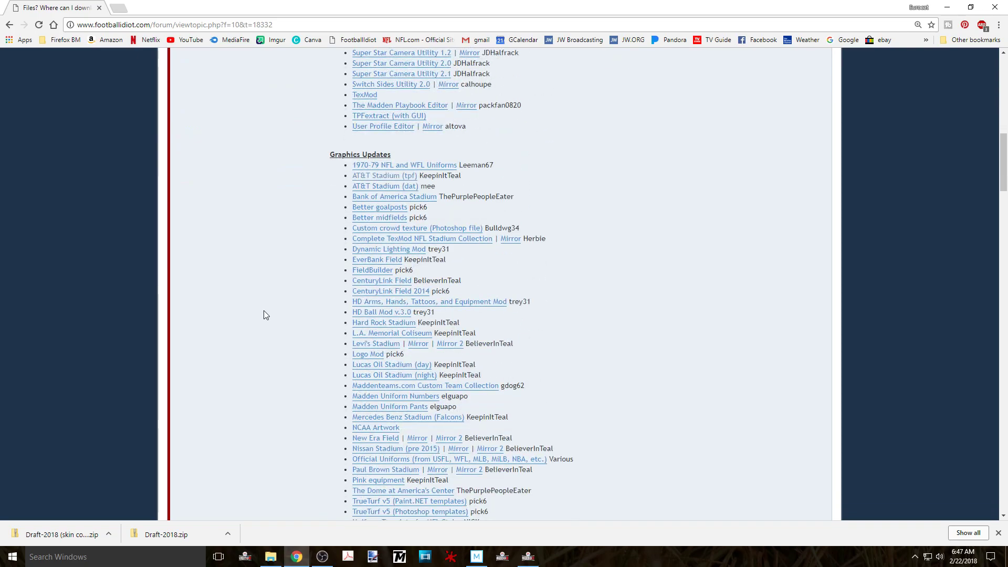
scroll(264, 315, down, 5)
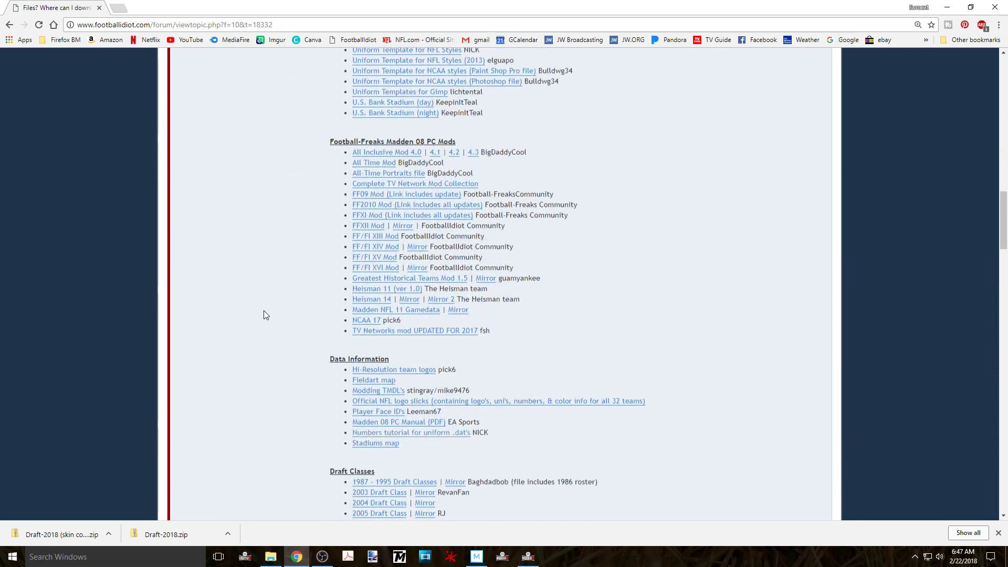
scroll(264, 315, down, 4)
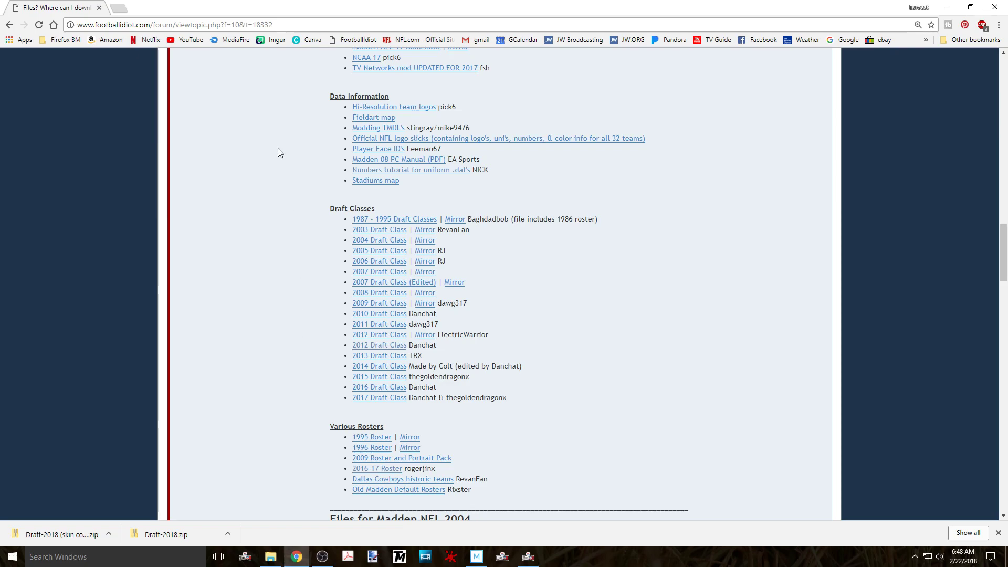
scroll(278, 148, up, 20)
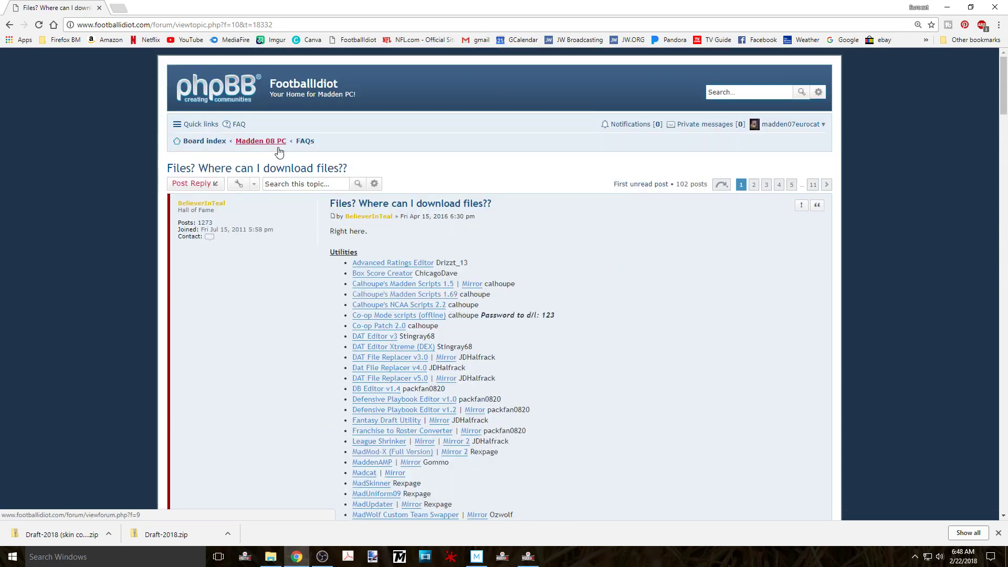
Return to the board index and open the Draft Classes subforum under Rosters in the Madden 08 PC section.
click(209, 142)
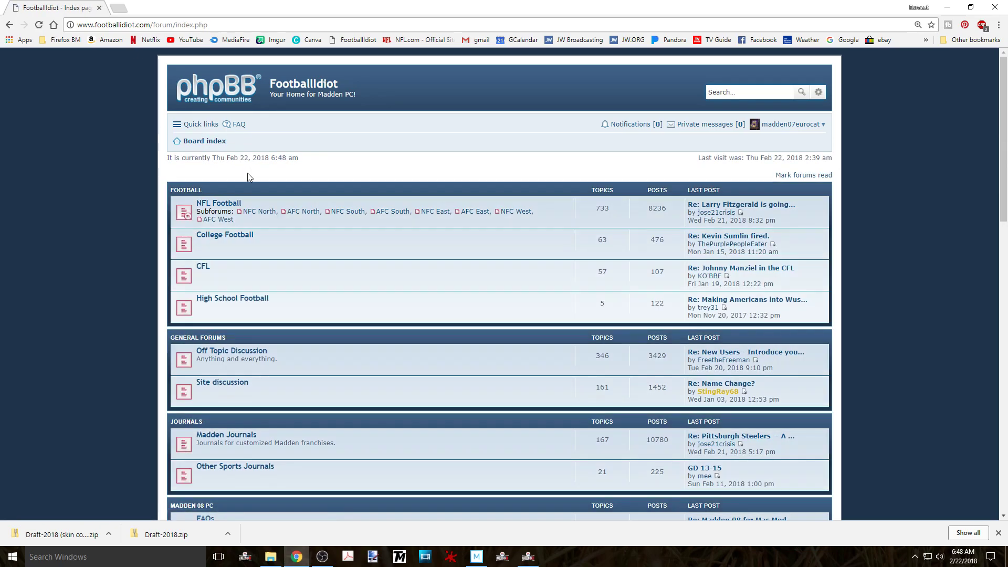
scroll(247, 172, down, 5)
scroll(248, 176, down, 1)
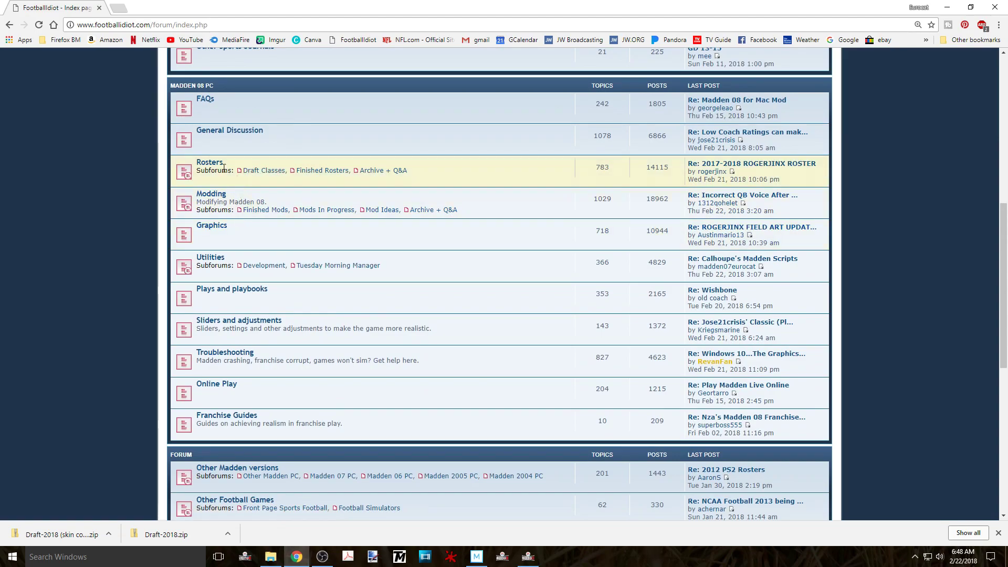
click(261, 172)
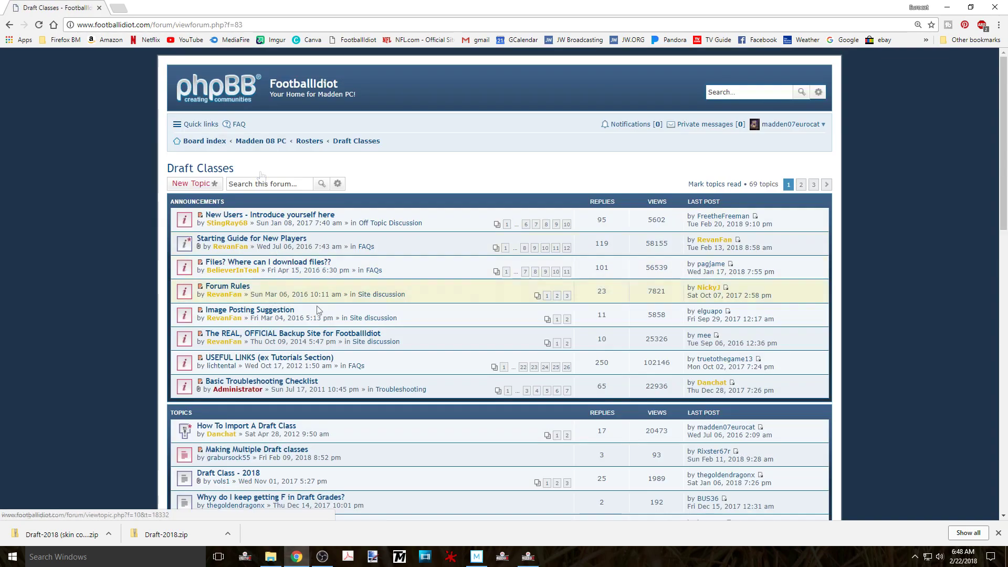
Open the "Draft Class - 2018" topic in the Draft Classes subforum.
scroll(318, 308, down, 1)
scroll(318, 309, down, 1)
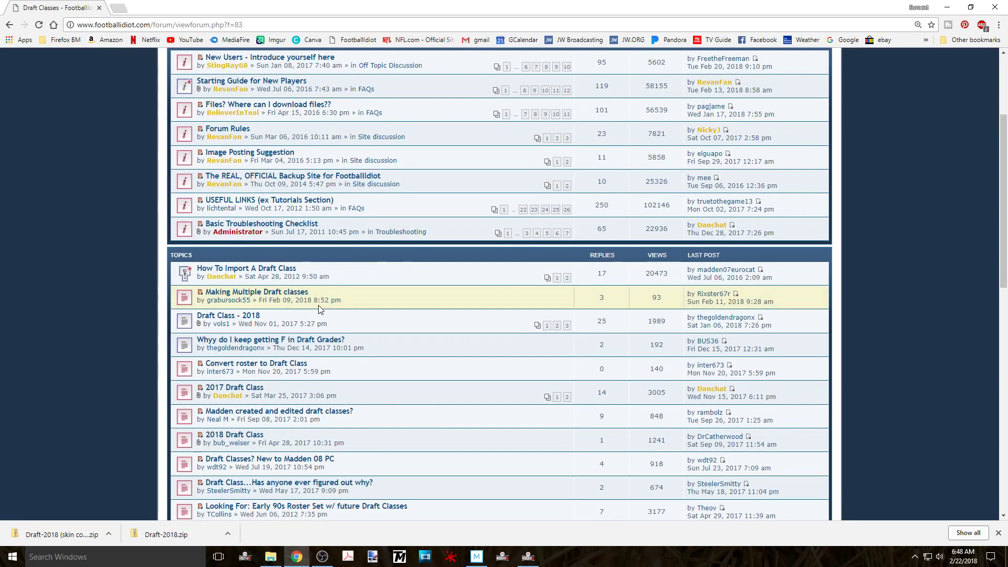
scroll(318, 308, down, 1)
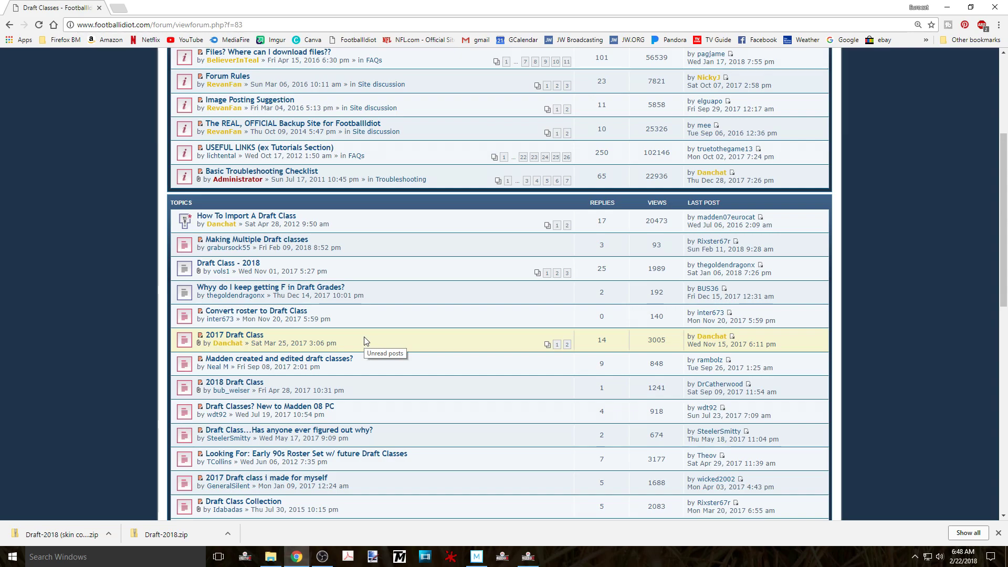
click(248, 267)
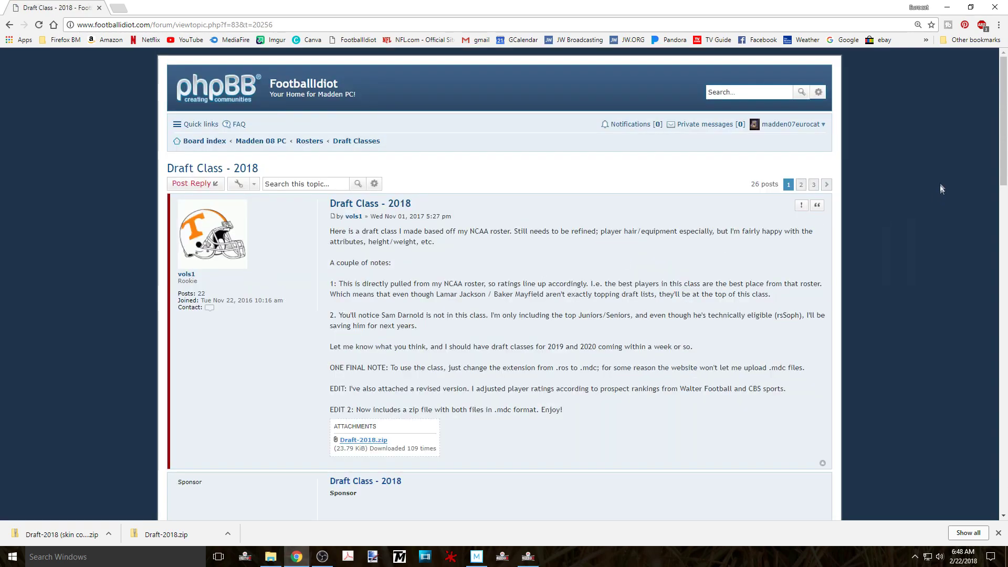
On the topic's third page, check where Draft-2018 (skin color fix).zip is saved and cancel the repeat download.
click(814, 187)
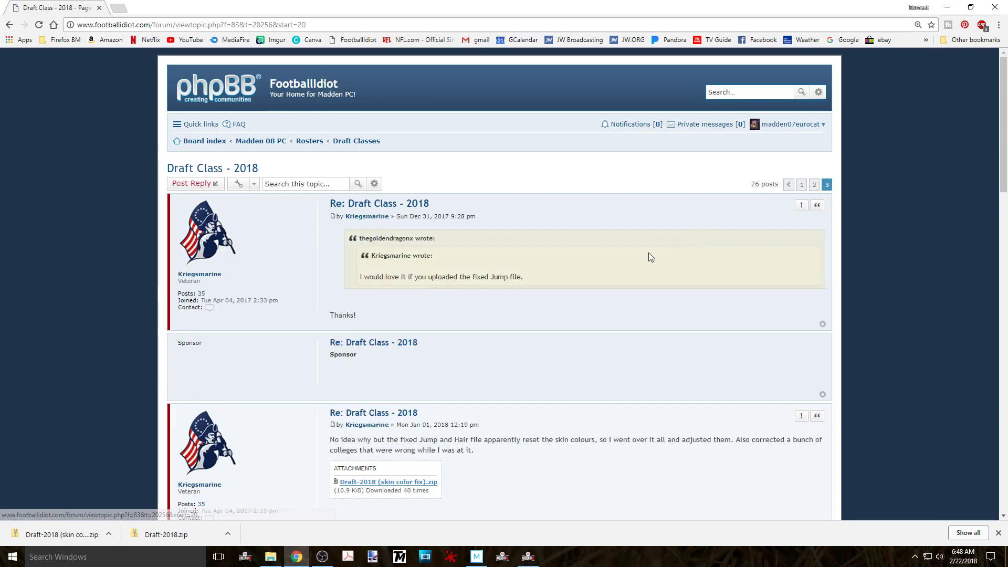
scroll(550, 271, down, 5)
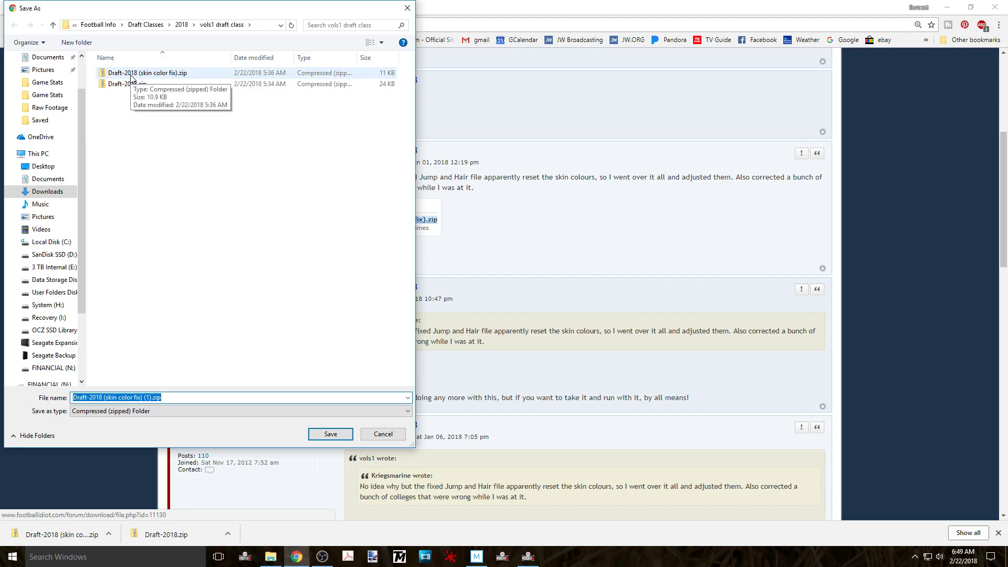
click(373, 435)
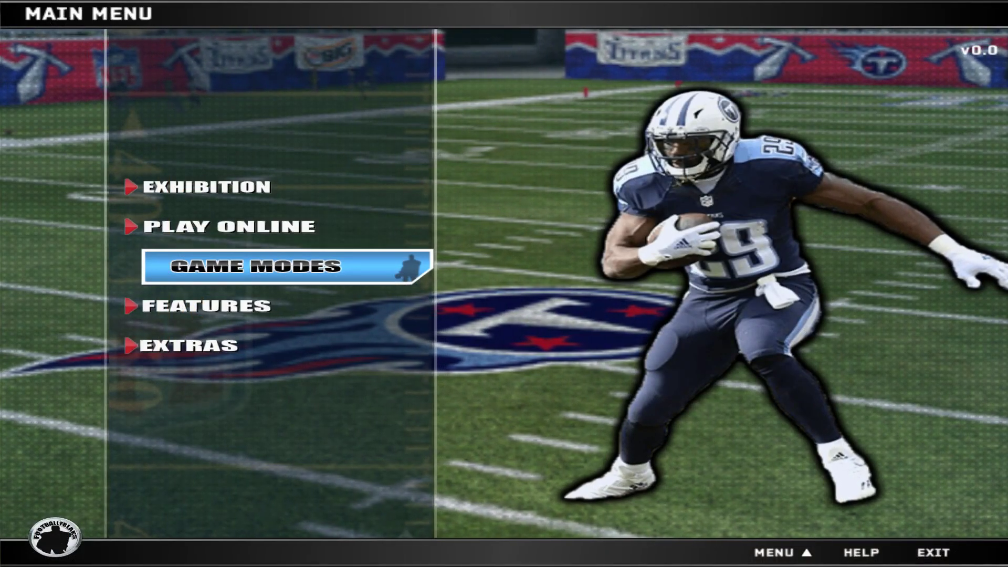
Switch to Madden NFL 08, open the franchise from the game modes, and simulate the entire 2017 regular season.
key(Return)
key(Down)
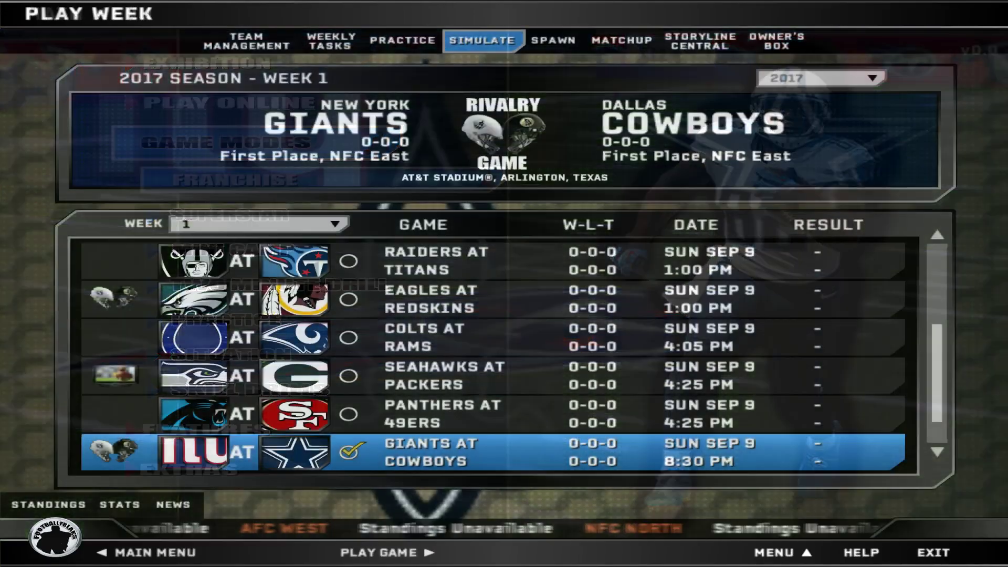
key(Return)
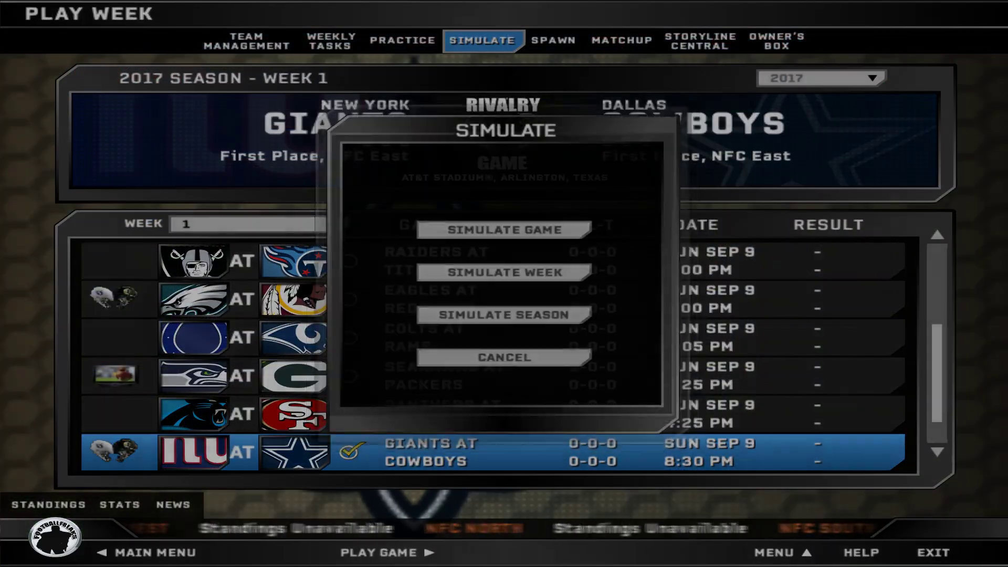
key(Return)
key(Return)
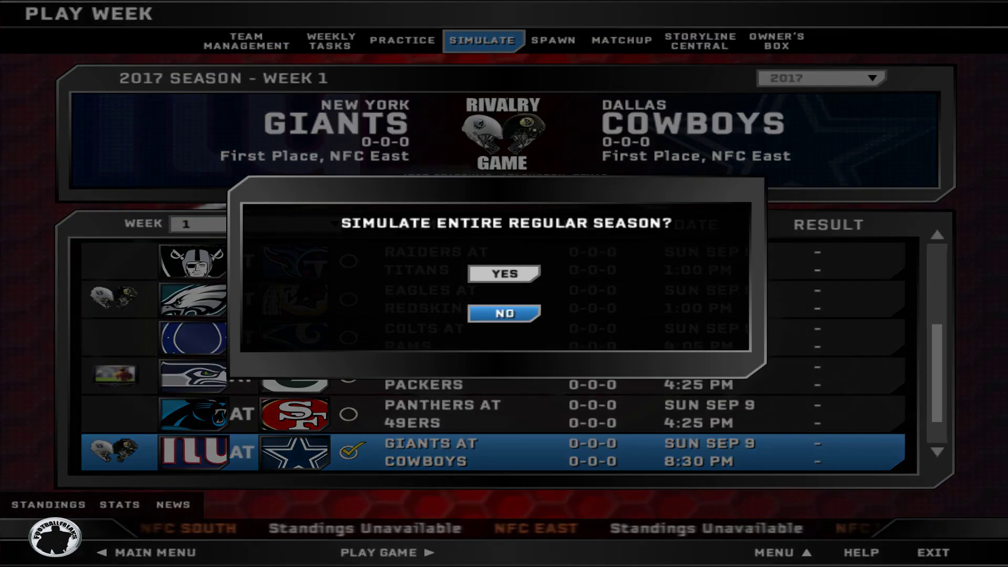
key(Up)
key(Return)
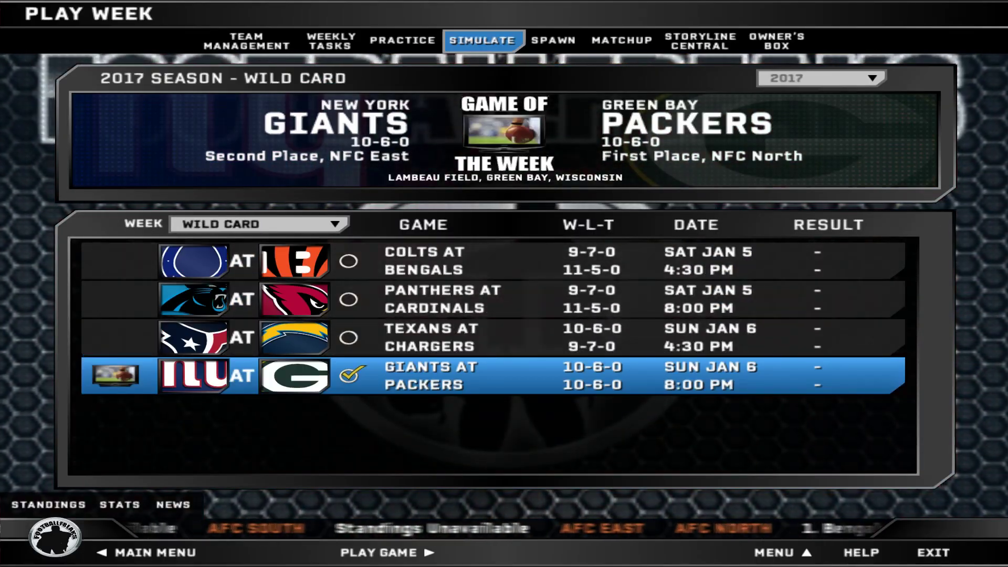
Simulate the playoff rounds from the Wild Card up to the Super Bowl.
click(483, 40)
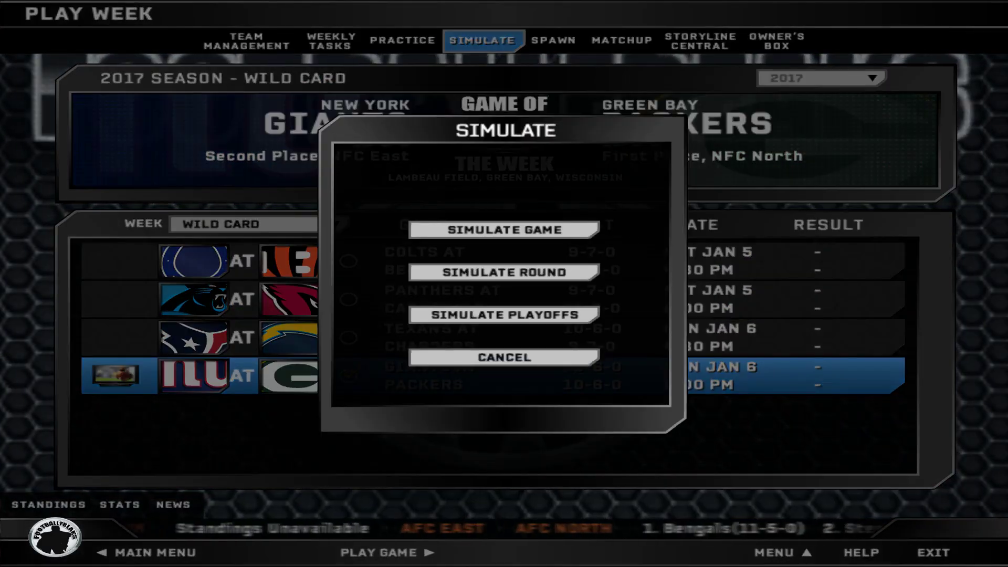
key(Return)
key(Return)
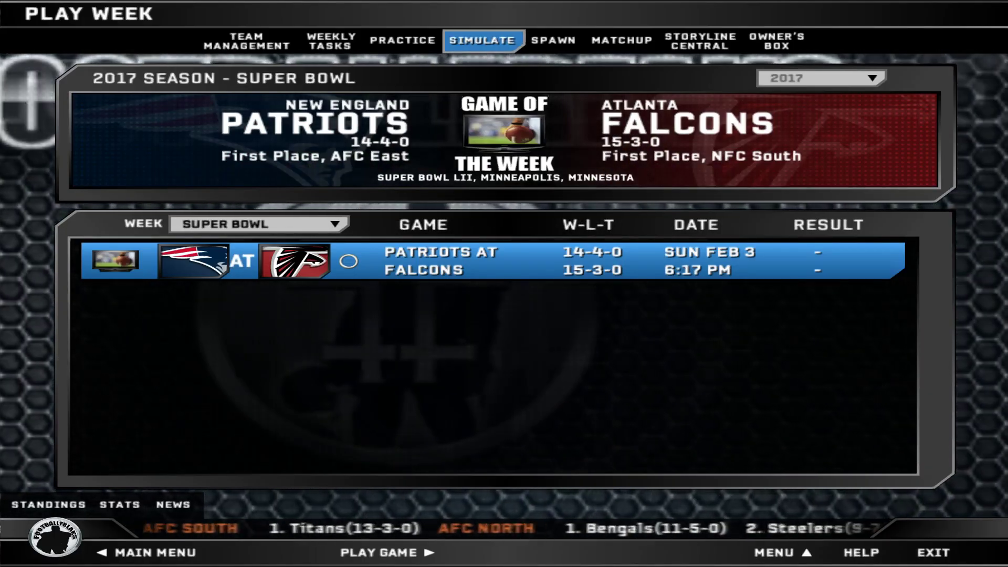
Simulate the Super Bowl, check its result in the schedule, and return to Pro Bowl week.
key(Return)
key(Return)
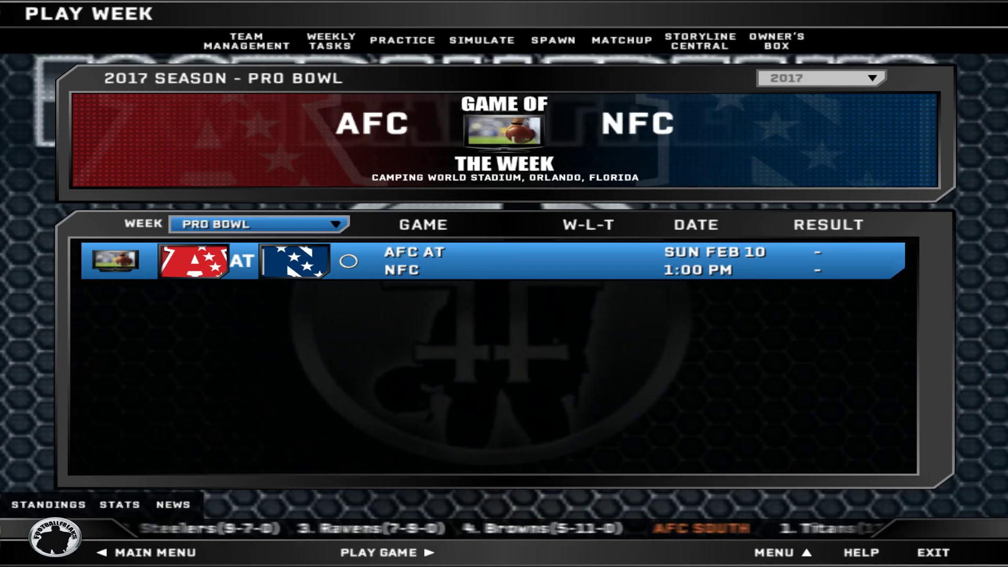
key(Left)
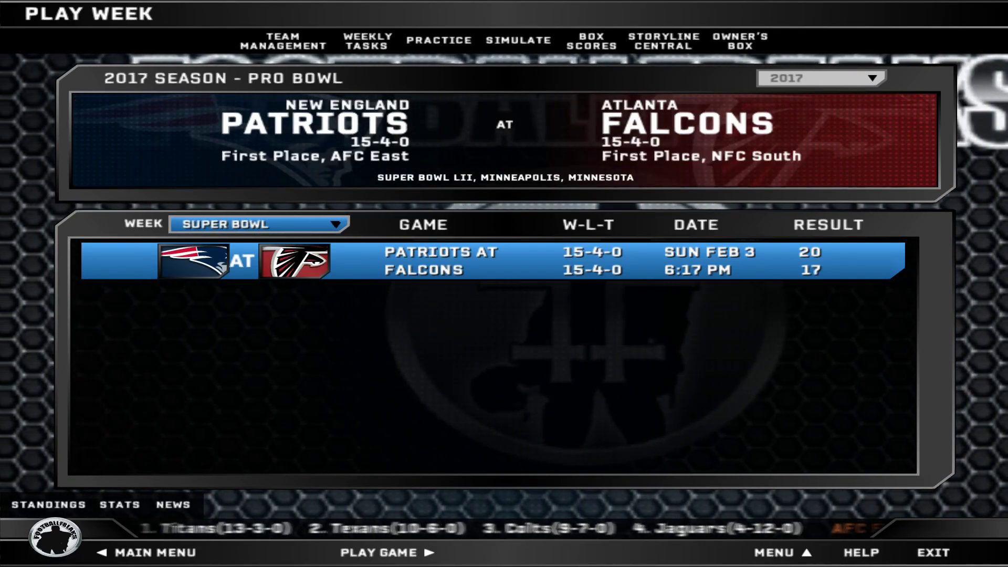
key(Right)
Simulate the Pro Bowl and advance the franchise to the owner mode off-season.
key(Up)
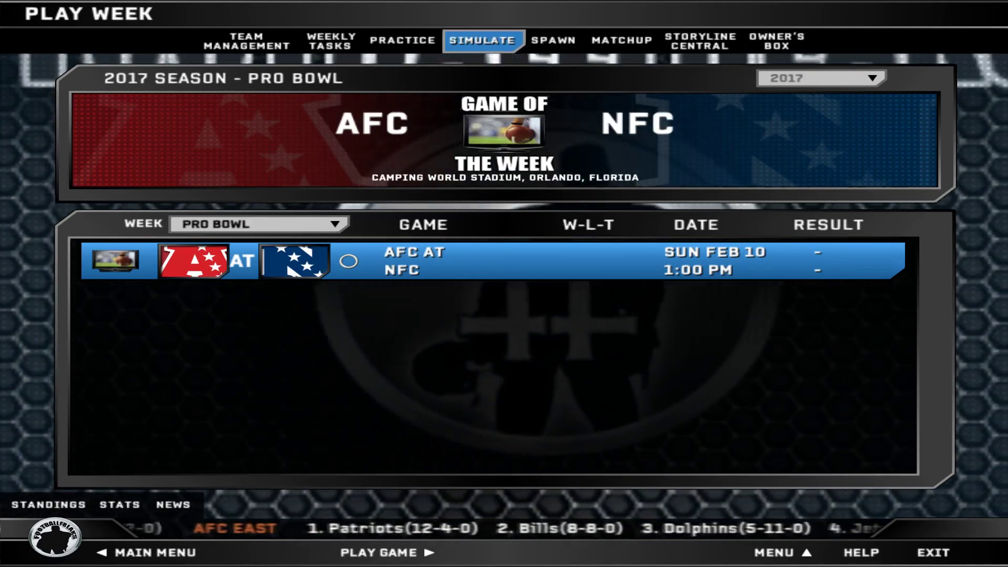
key(Return)
key(Return)
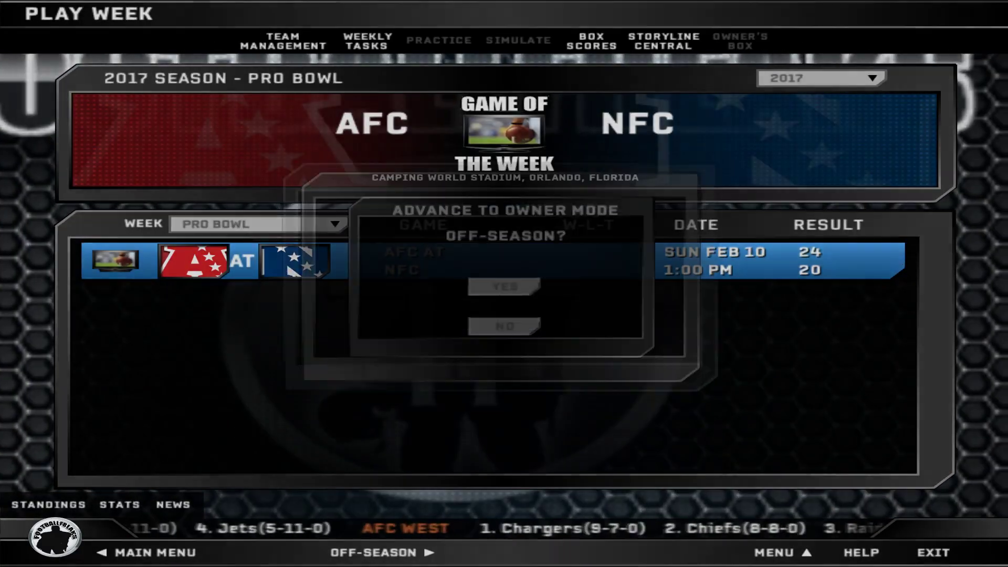
key(Return)
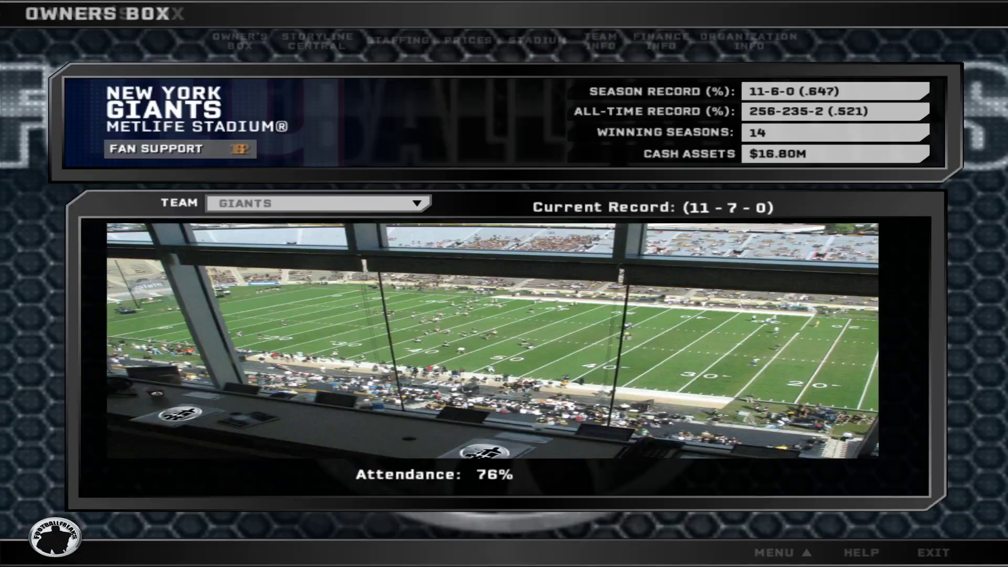
Open the Coach Progression page for the Giants from the owner's box staffing options.
key(Return)
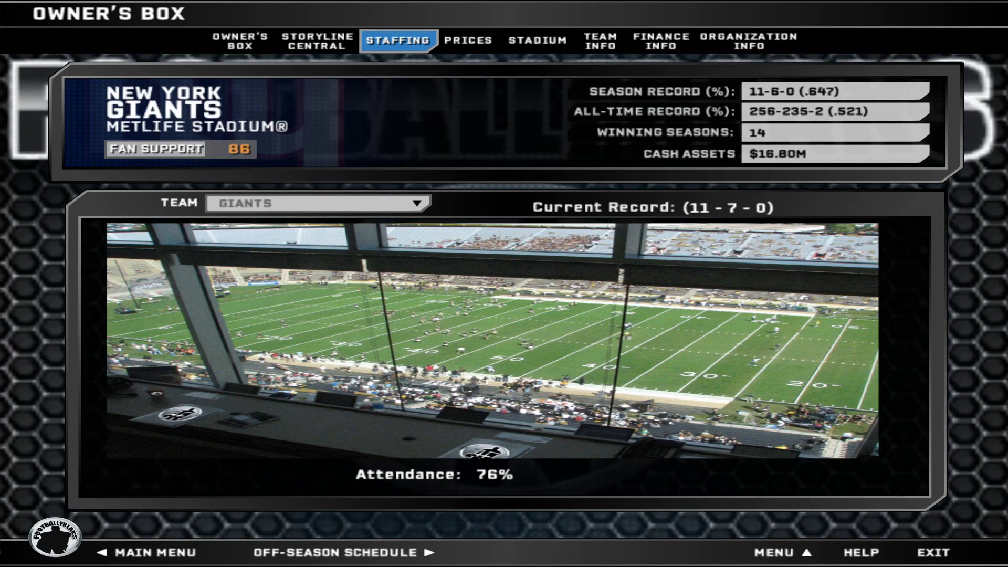
key(Return)
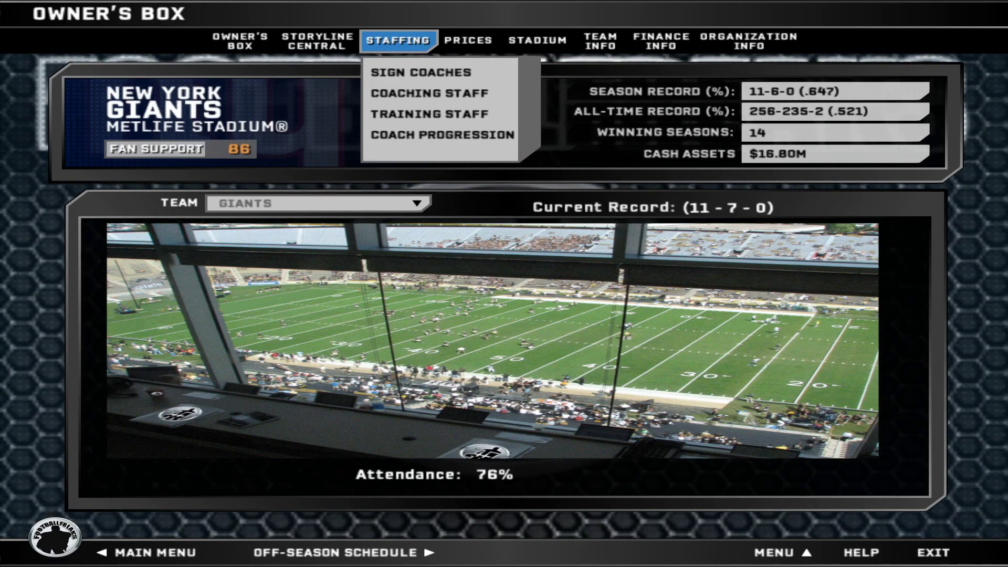
key(Down)
key(Down)
key(Down)
key(Down)
key(Return)
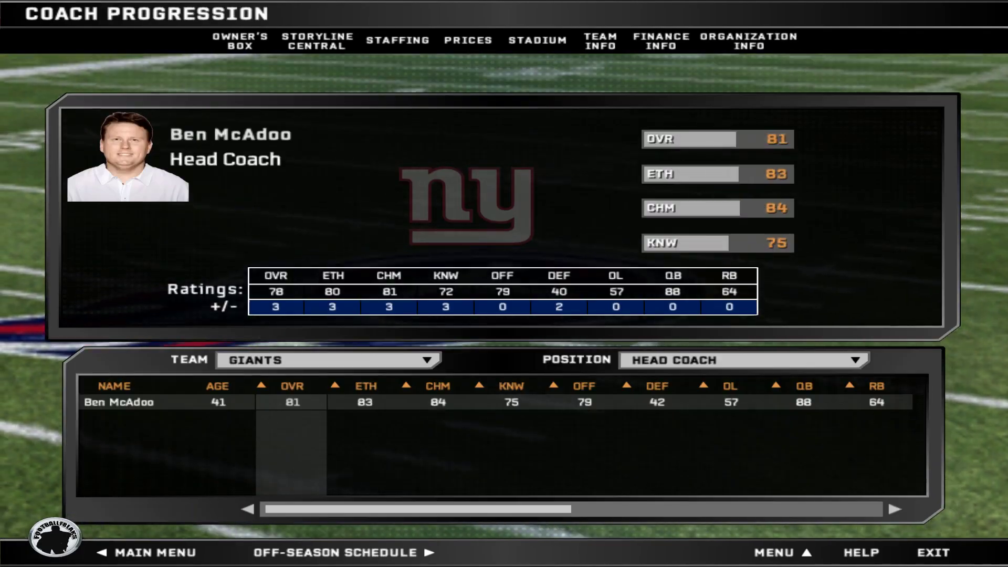
Review the Giants coaches' progression by position, including the defensive coordinator, and set the position filter to All.
key(Right)
key(Right)
key(Left)
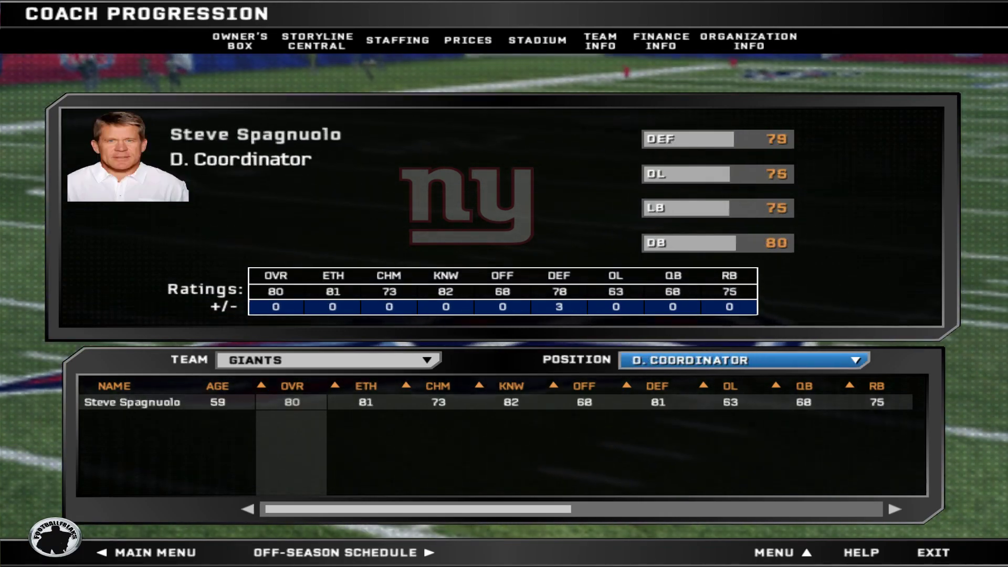
key(Left)
key(Left)
Advance to the off-season schedule and confirm the move to the off-season.
key(Down)
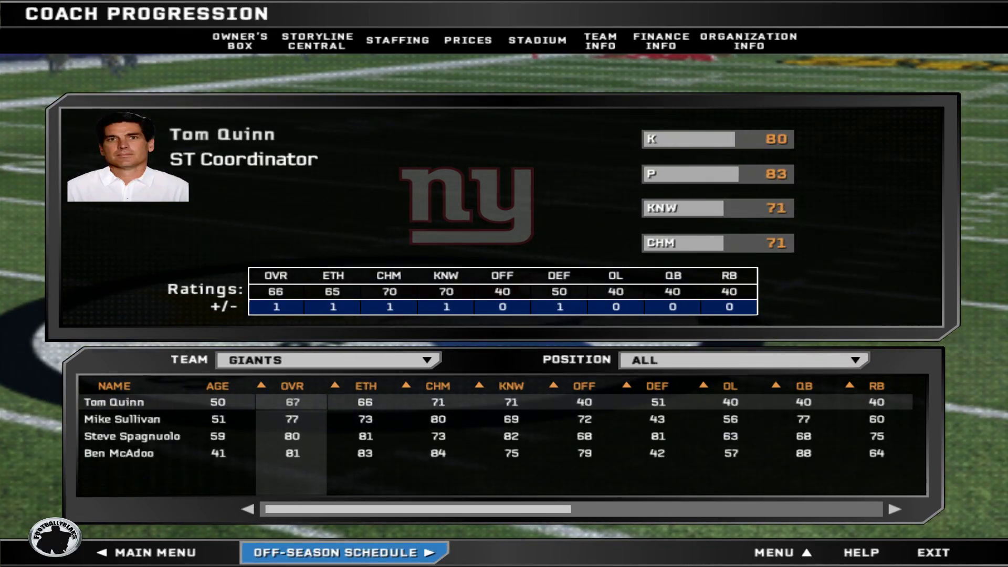
key(Return)
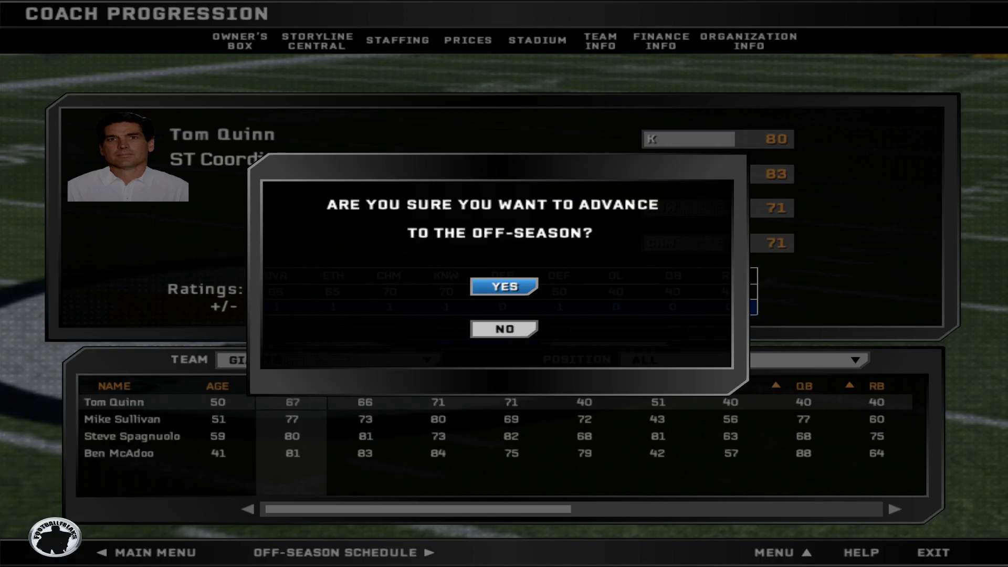
key(Return)
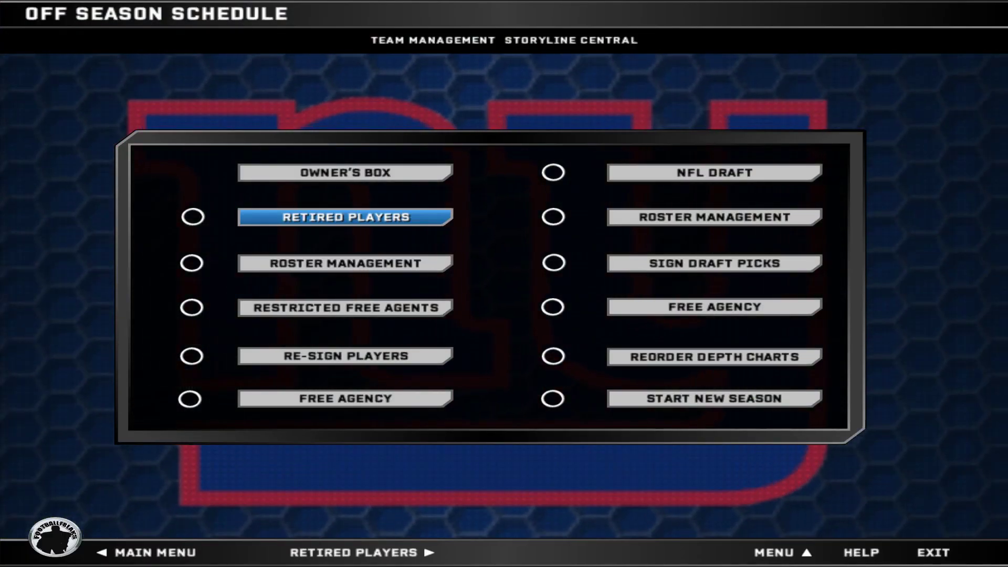
View the retired players list and return to the off-season schedule.
key(Return)
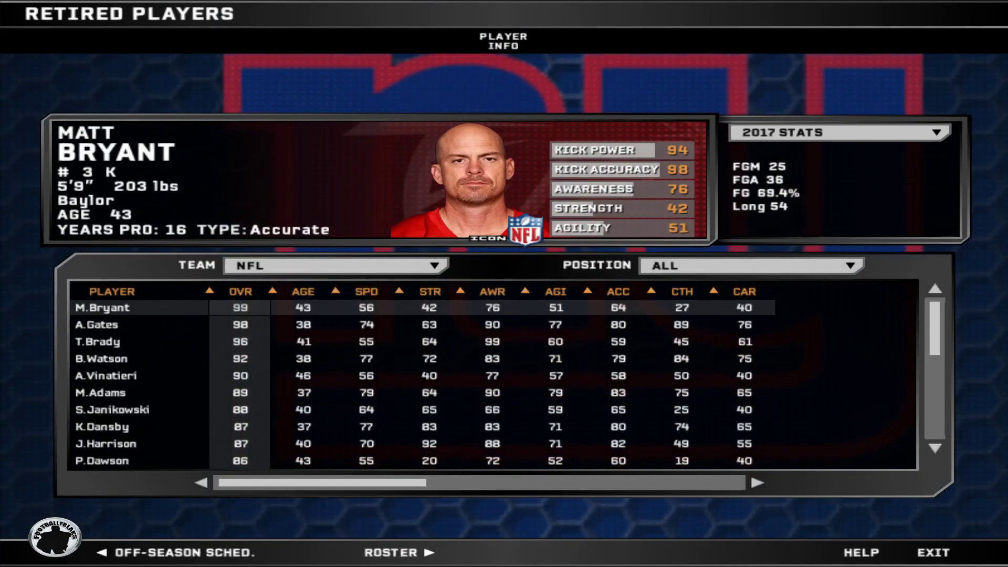
key(Escape)
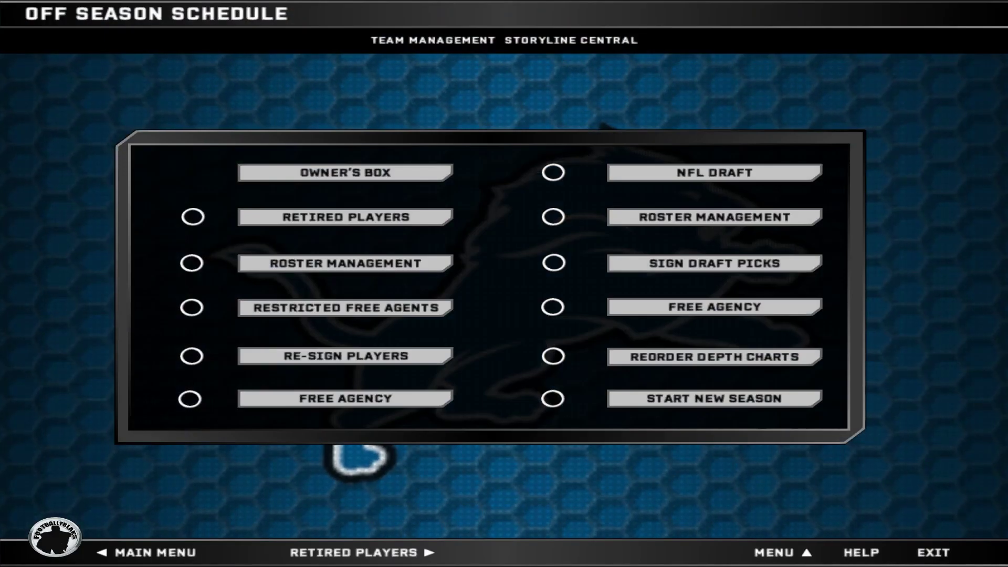
Save the franchise file as installcusdracla and leave the off-season schedule without saving again.
key(Up)
key(Down)
key(Down)
key(Down)
key(Return)
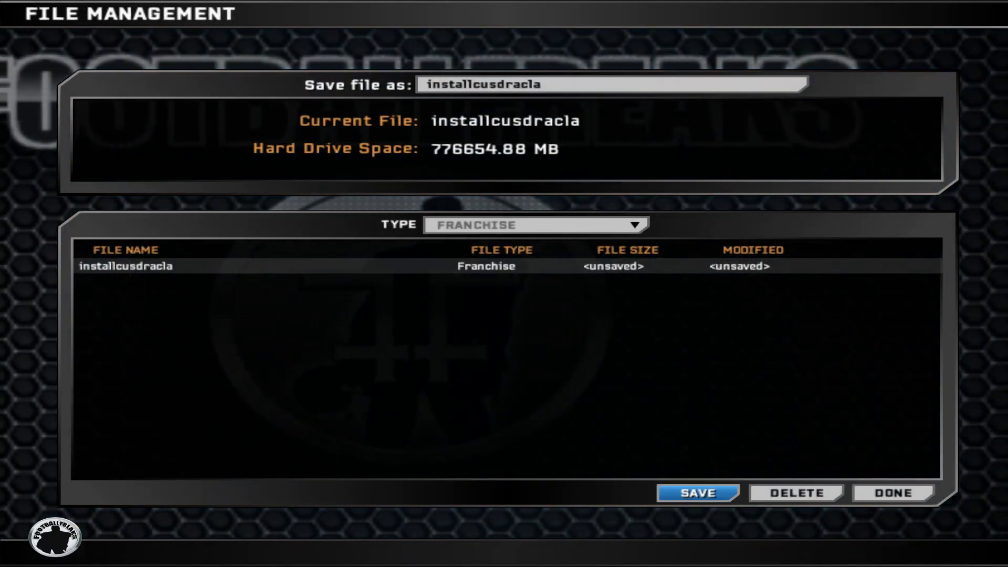
key(Return)
key(Return)
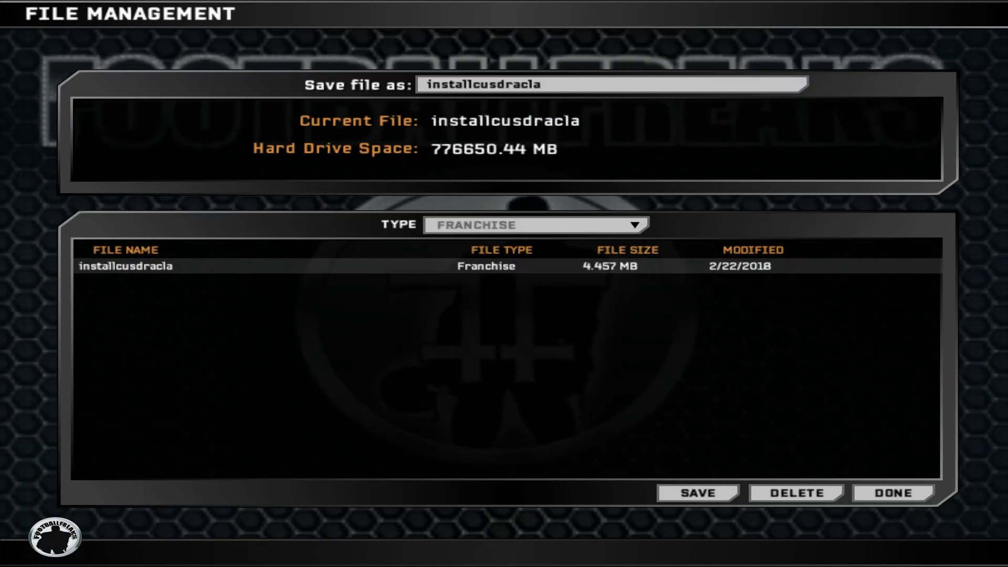
key(Return)
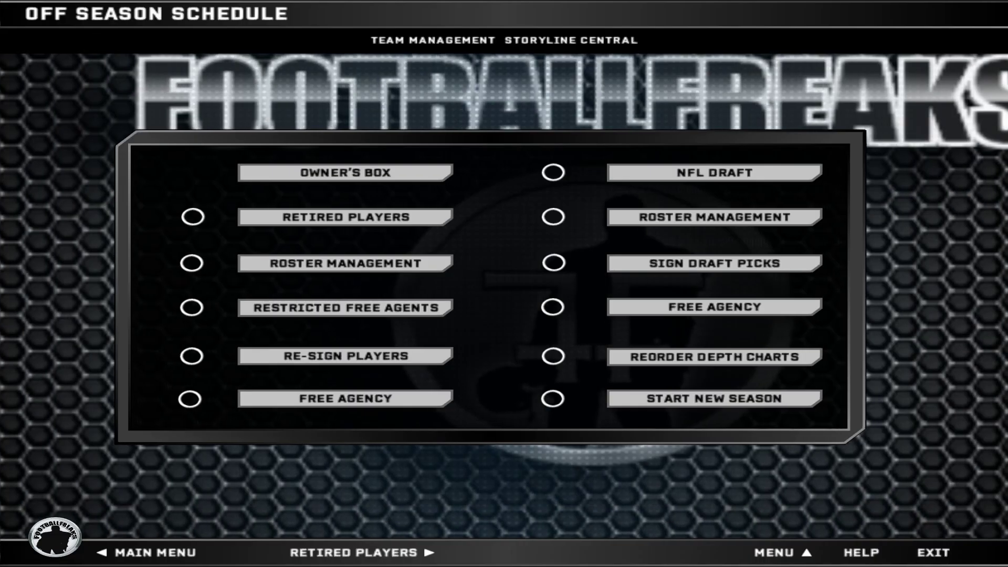
key(Escape)
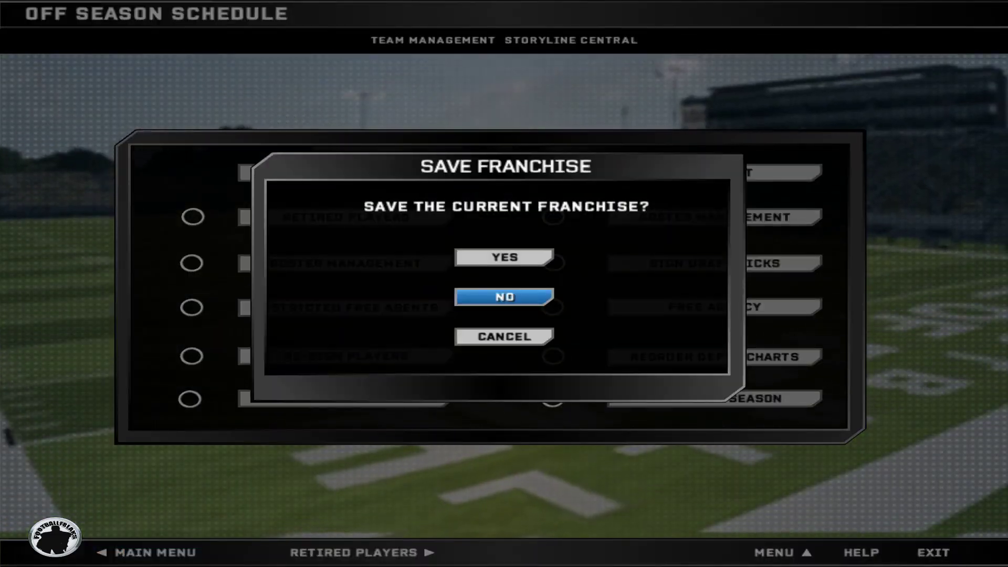
key(Return)
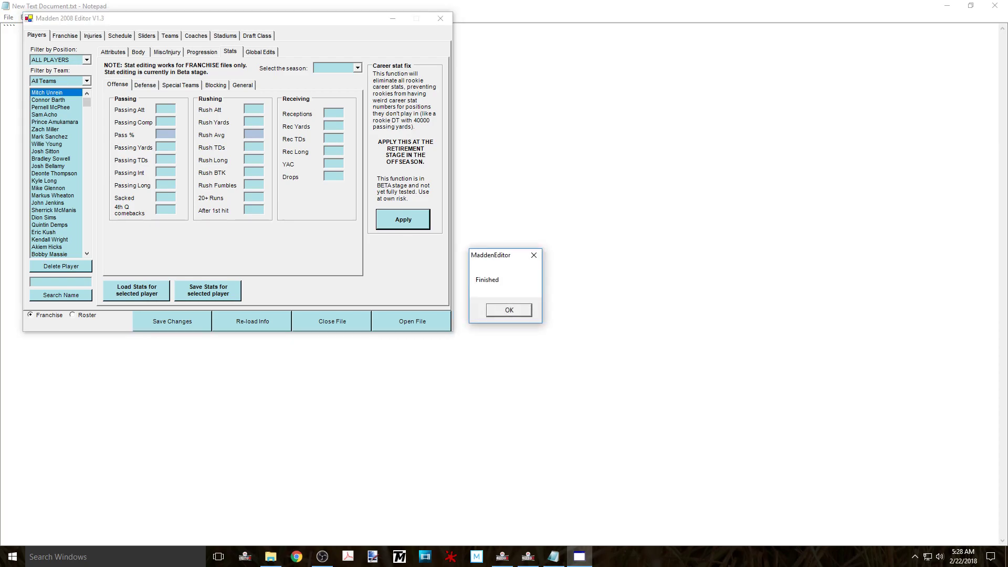
In Madden 2008 Editor, dismiss the completion message and start importing a draft class from an MDC file.
key(Return)
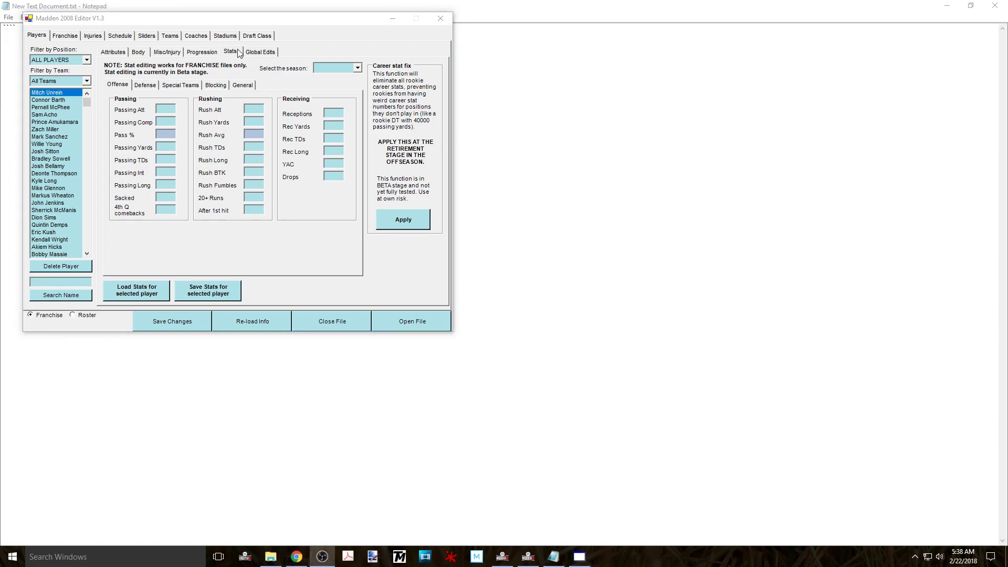
click(255, 37)
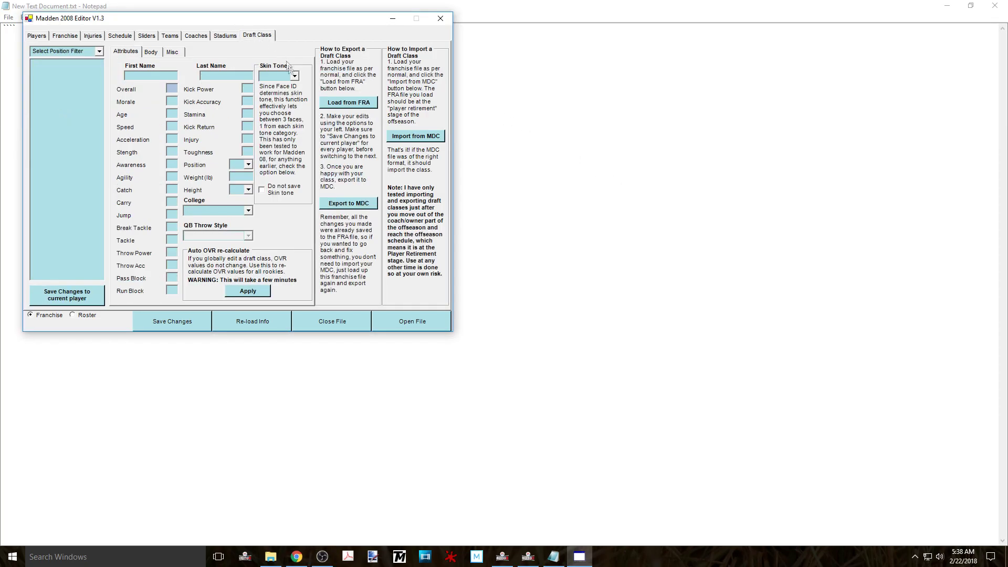
click(431, 138)
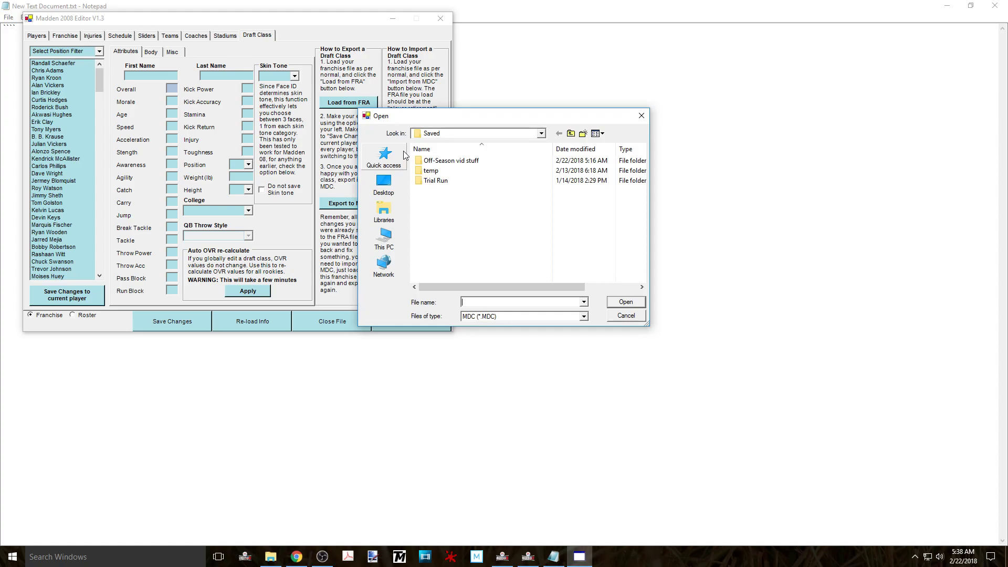
Import Draft-2018 (skin color fix).mdc from the vols1 draft class folder in Downloads, under Football Info, Draft Classes, 2018.
click(530, 137)
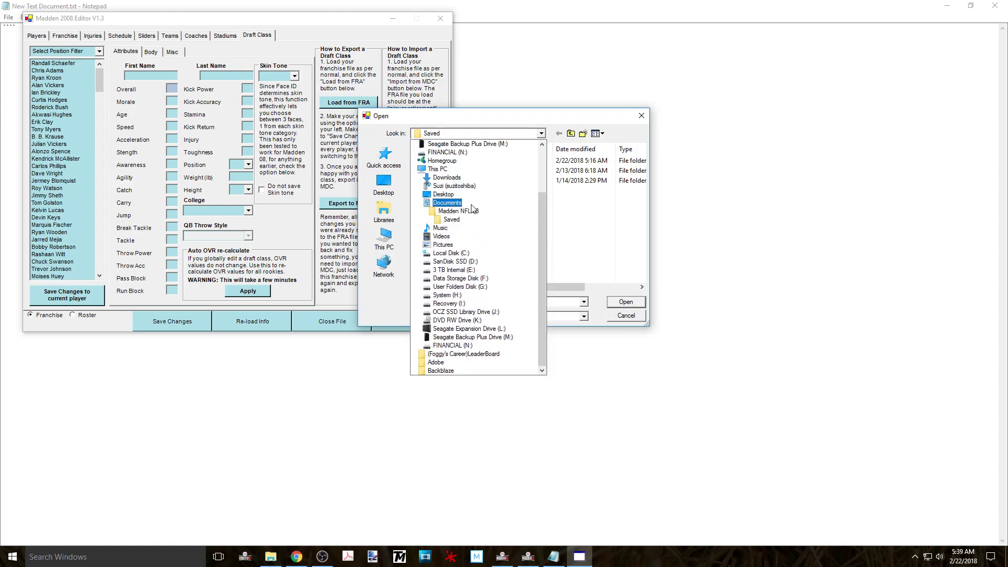
click(454, 178)
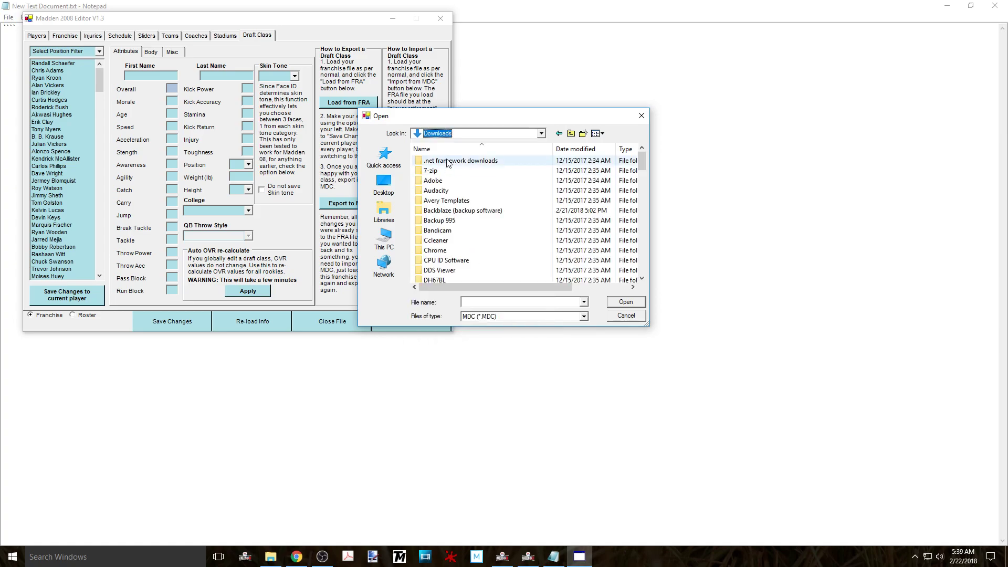
scroll(448, 166, down, 3)
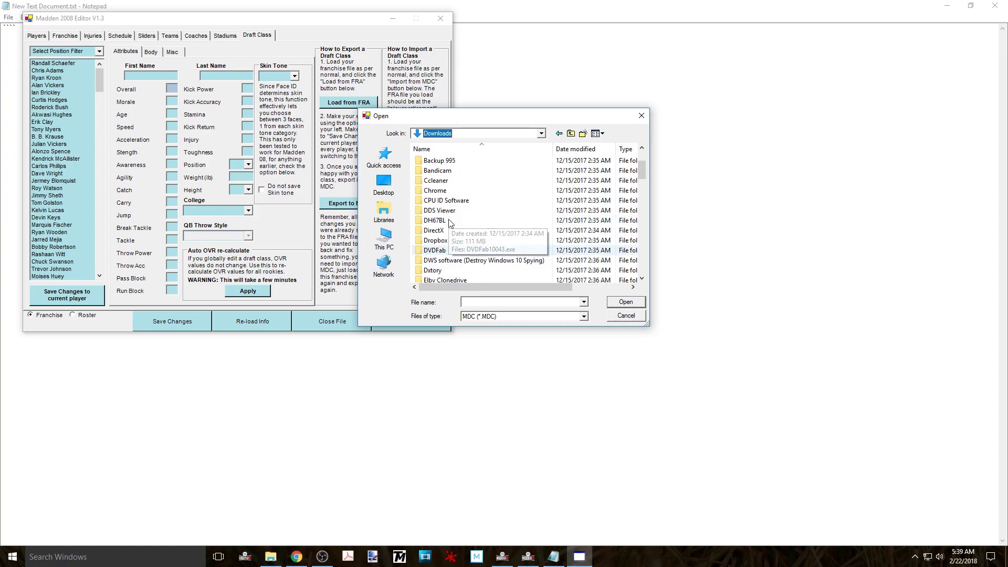
scroll(449, 225, down, 2)
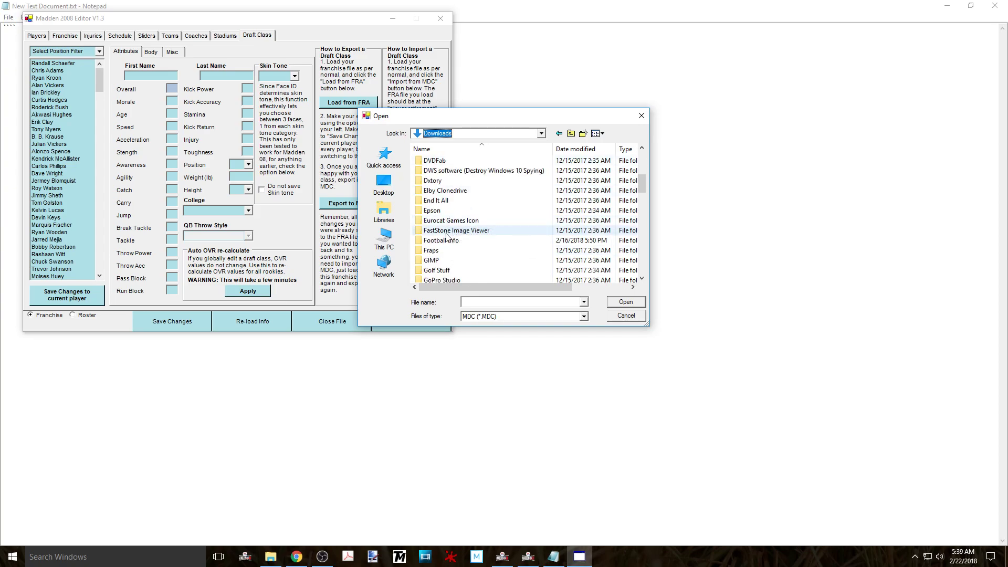
double_click(446, 240)
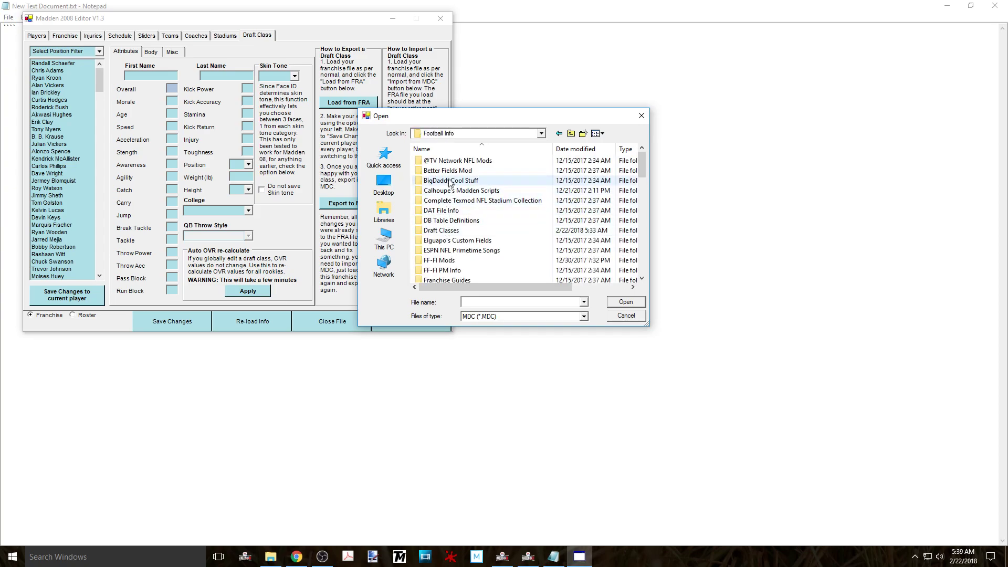
double_click(443, 231)
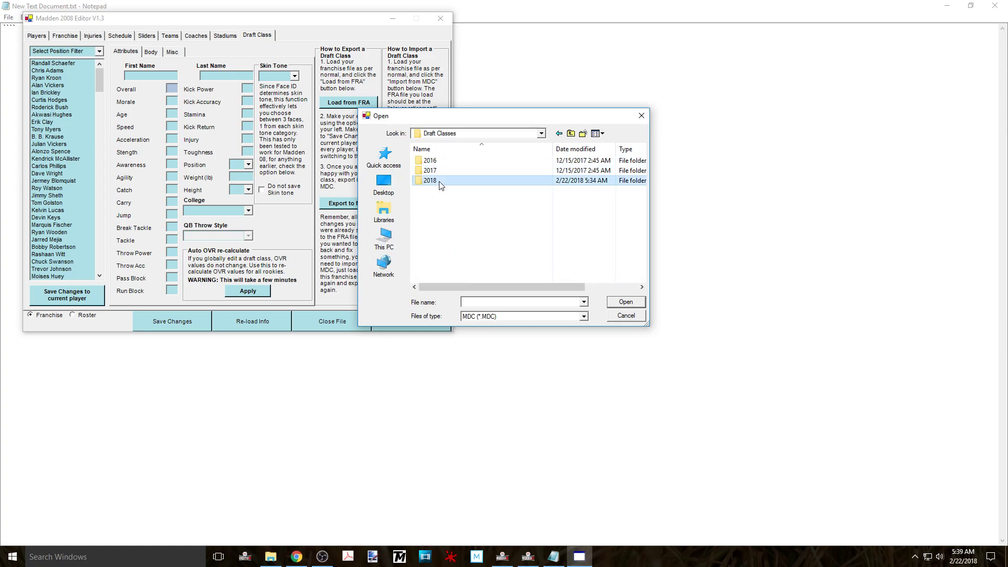
double_click(439, 180)
double_click(437, 162)
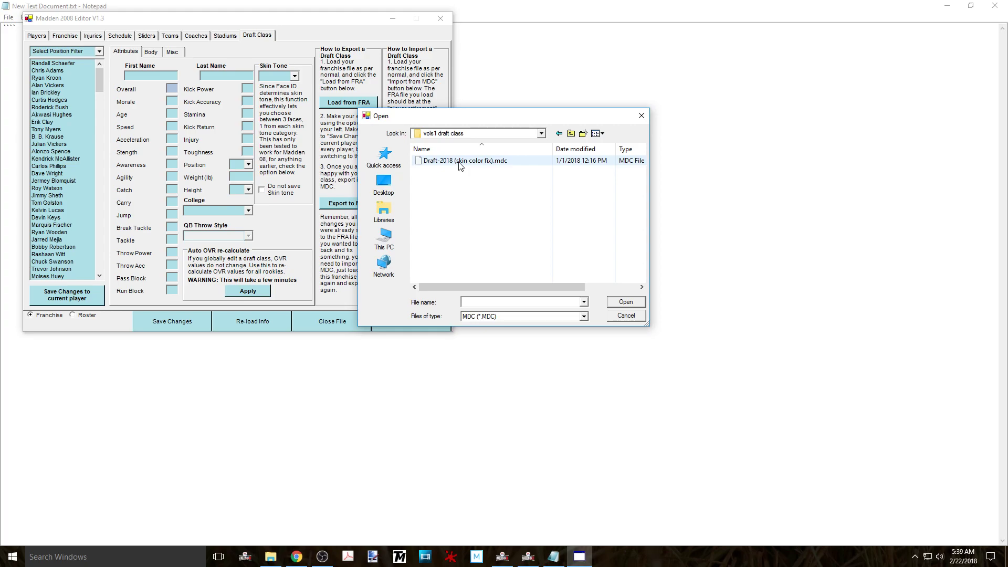
click(460, 163)
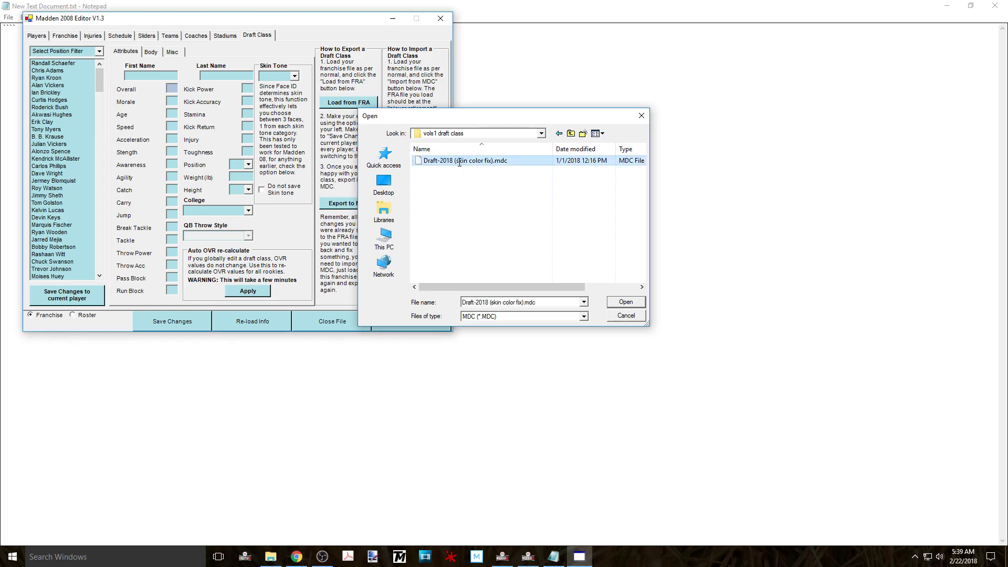
double_click(460, 163)
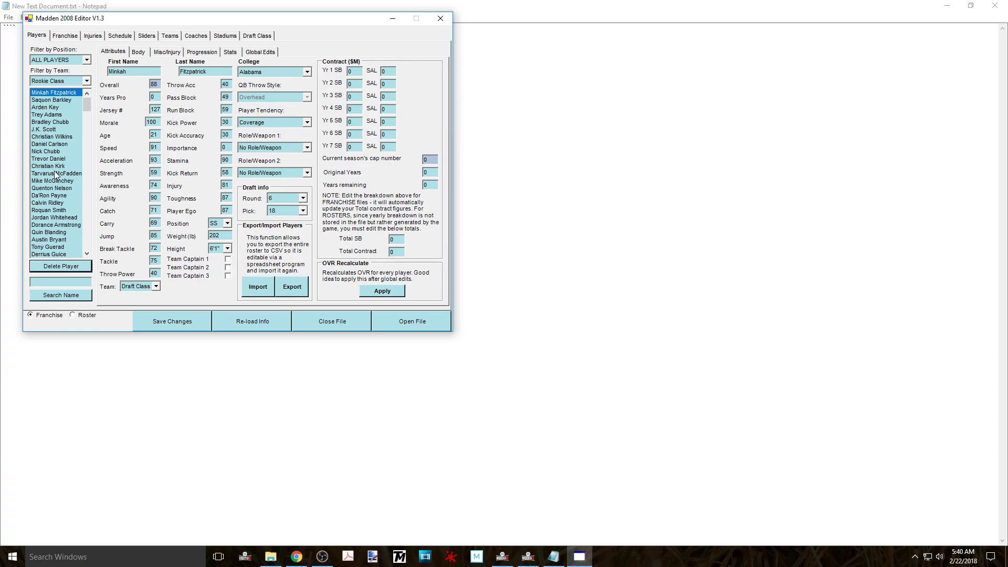
Filter the Rookie Class players by QB and review the attributes of the imported quarterbacks.
click(72, 61)
click(54, 113)
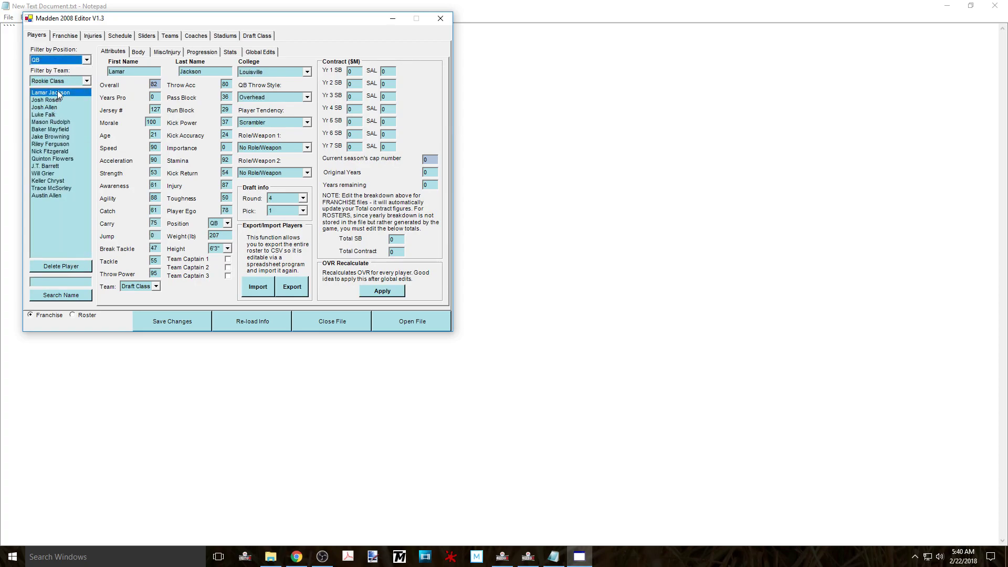
click(59, 104)
click(59, 107)
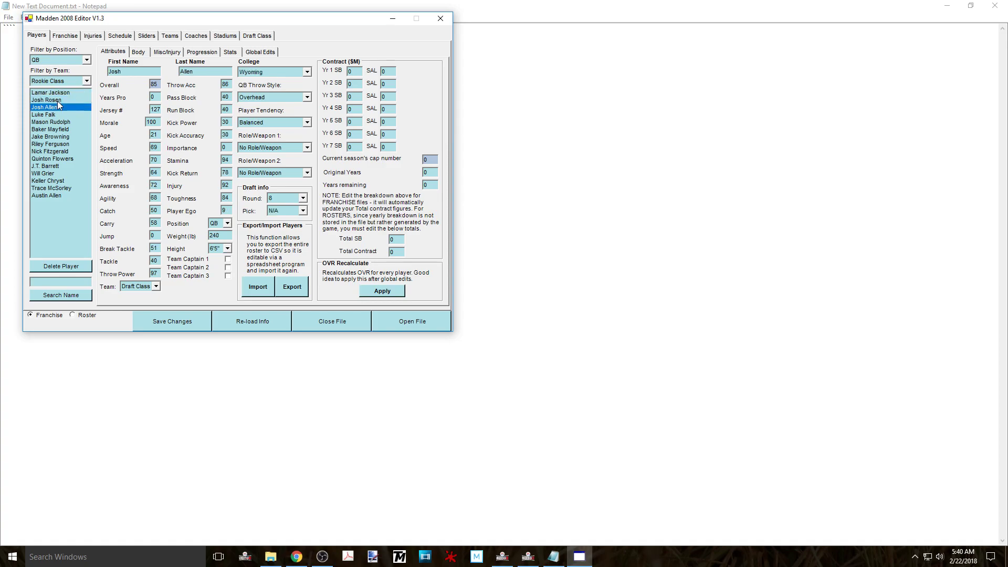
key(Down)
key(Down)
key(Down)
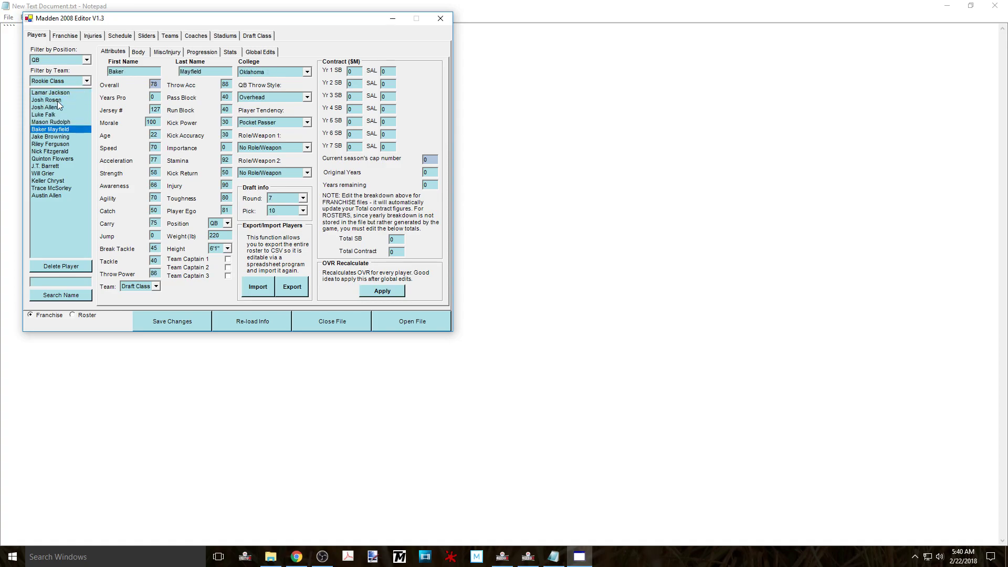
key(Down)
key(Down)
key(Down)
key(Down)
key(Down)
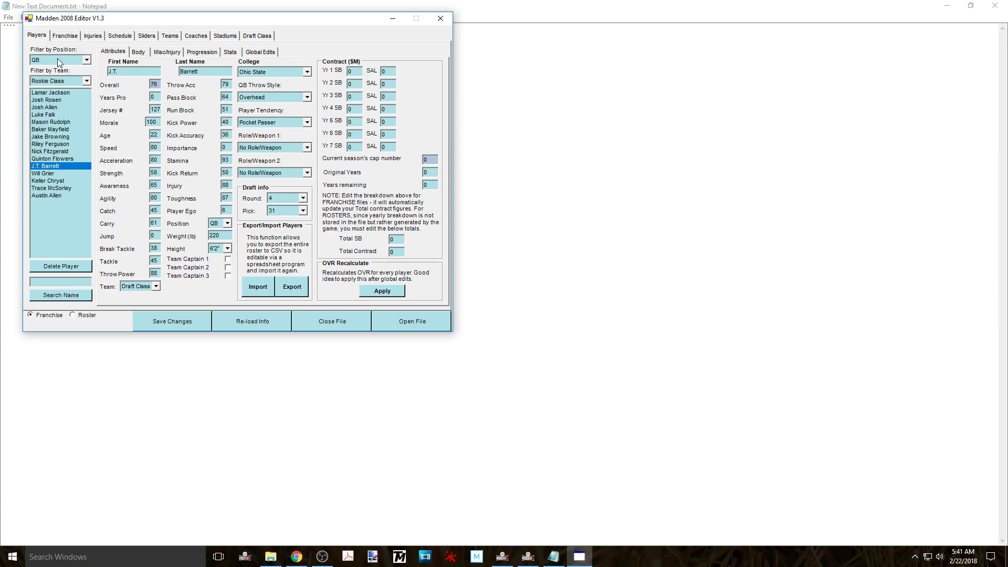
Filter the Rookie Class players by HB and look through the imported halfbacks.
scroll(57, 59, down, 1)
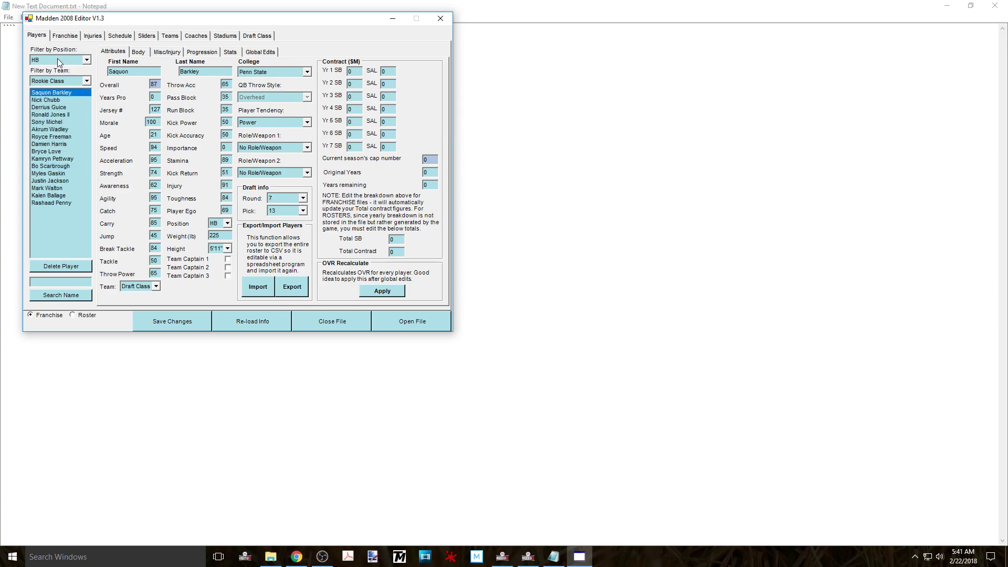
click(62, 108)
click(51, 203)
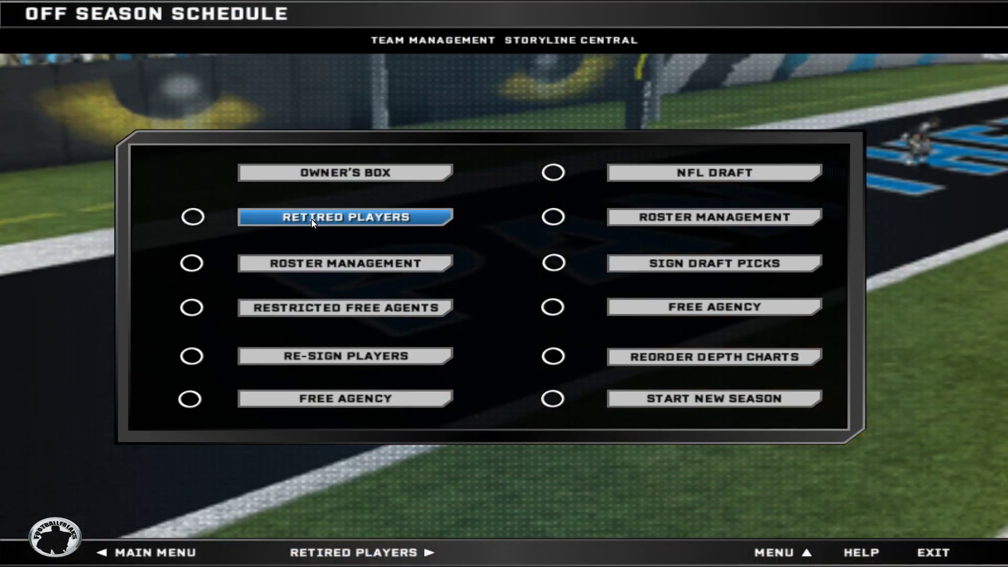
In Madden NFL 08, check the retired players, skip the off-season tasks before the draft and start the NFL Draft.
click(311, 219)
click(136, 552)
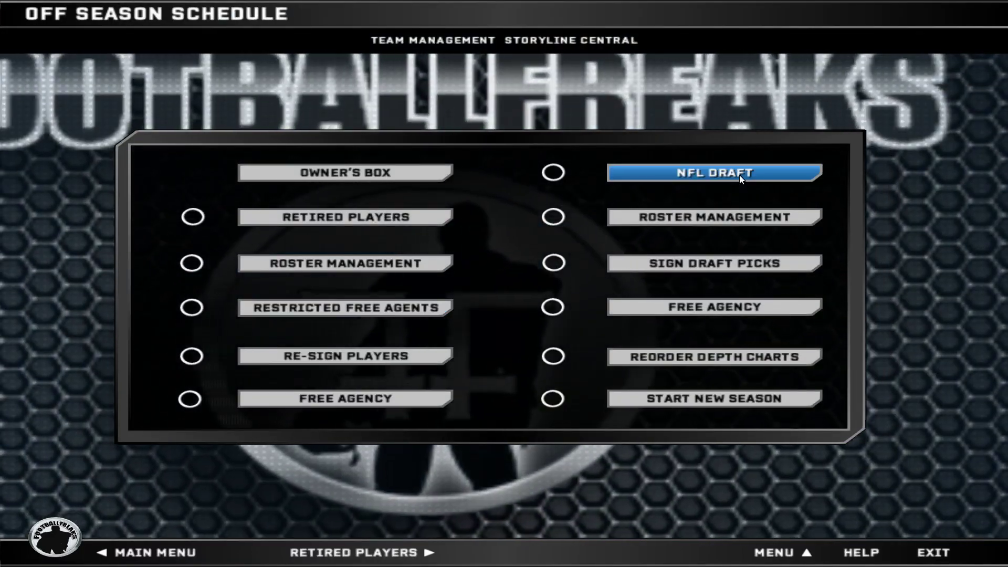
click(740, 174)
click(503, 286)
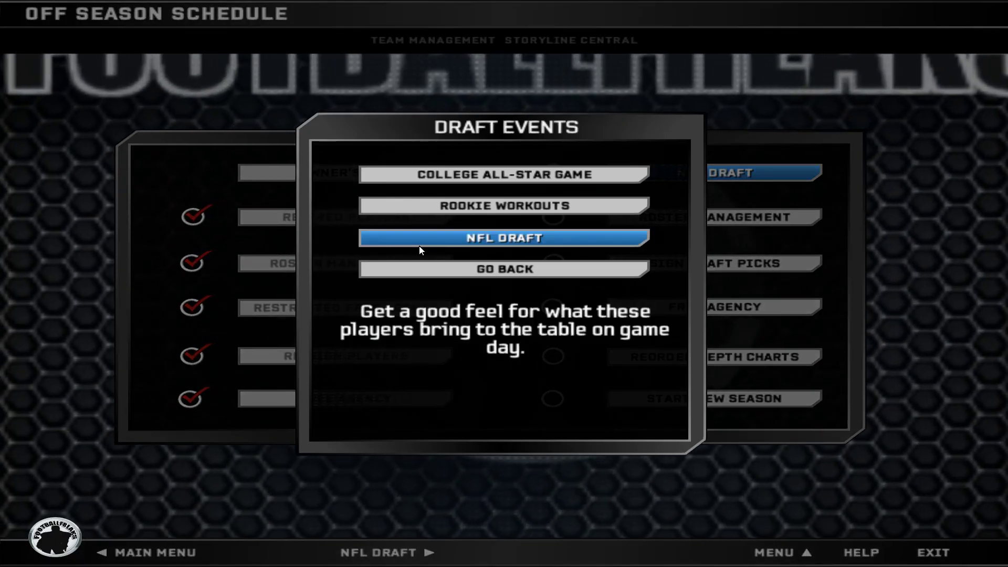
click(420, 240)
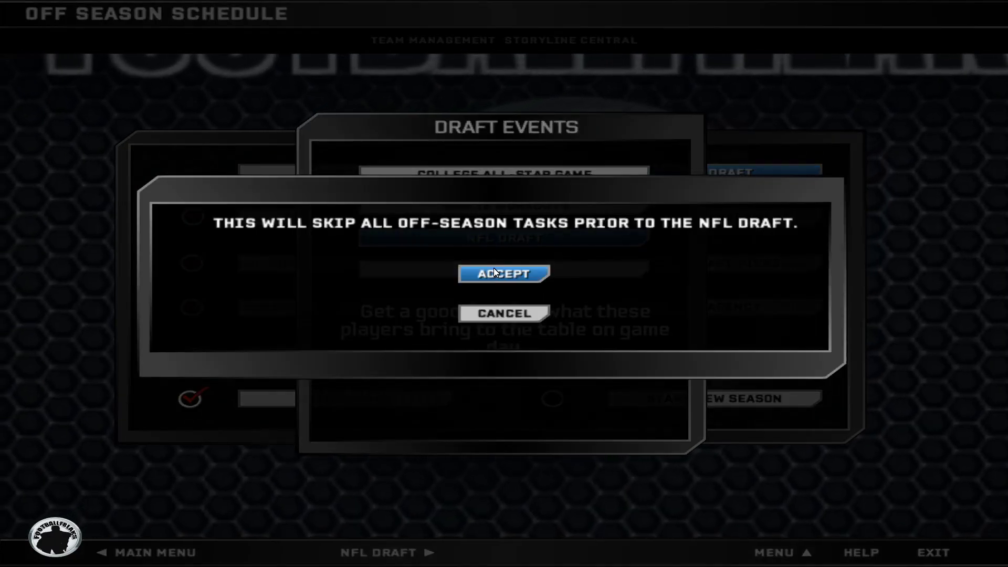
click(494, 270)
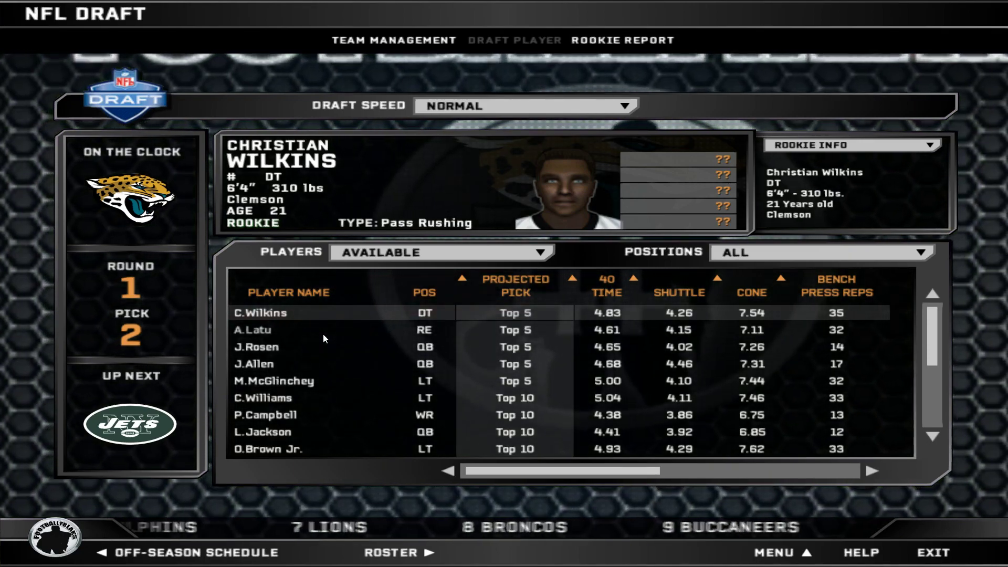
Filter the available draft prospects to QB and review the quarterbacks' profiles, faces and projected picks.
click(323, 333)
click(324, 347)
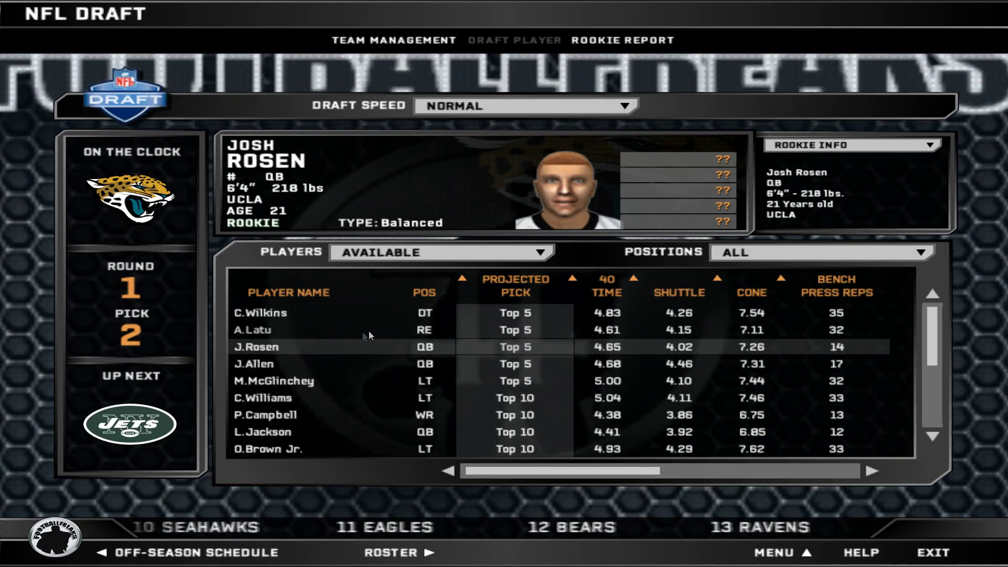
click(745, 257)
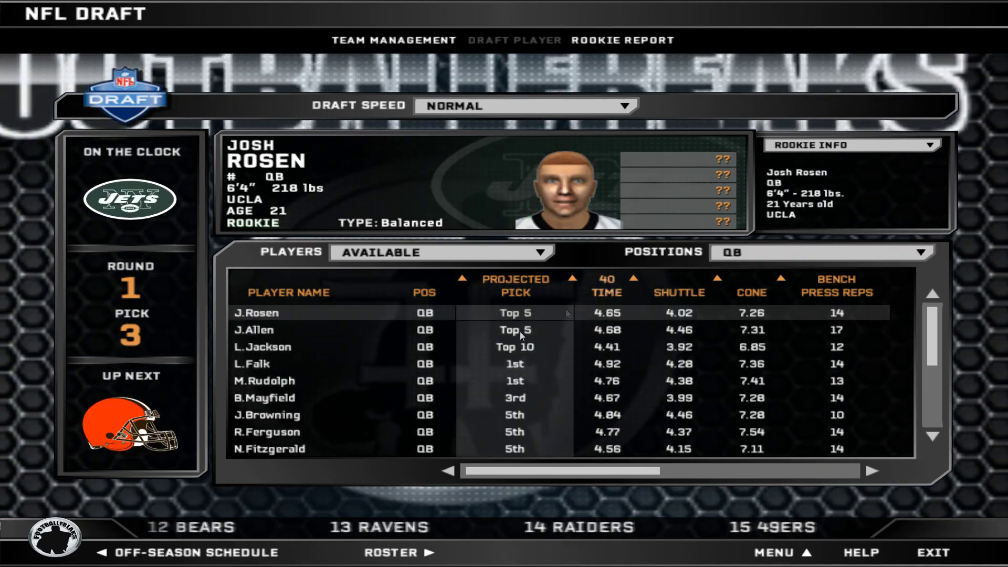
key(Down)
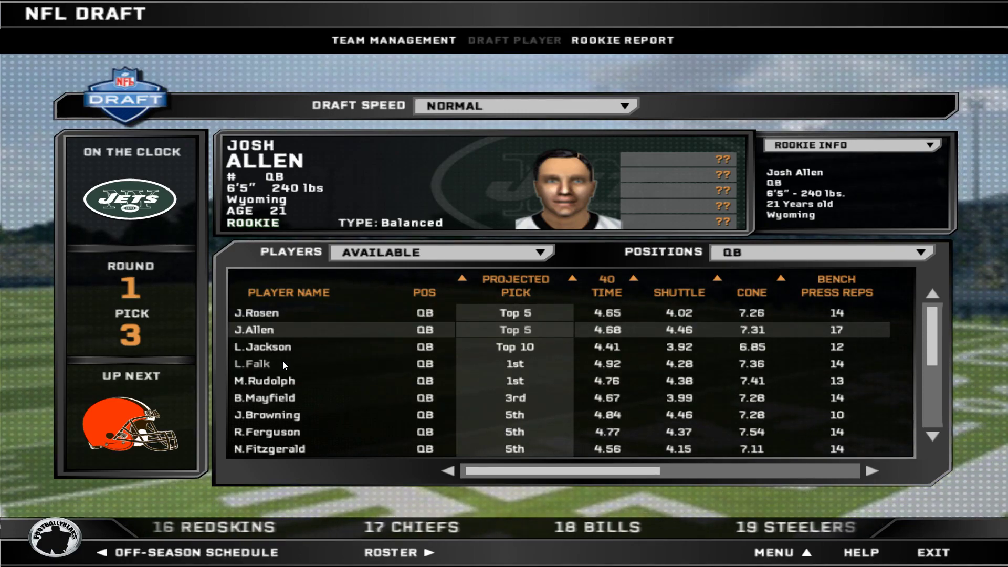
key(Down)
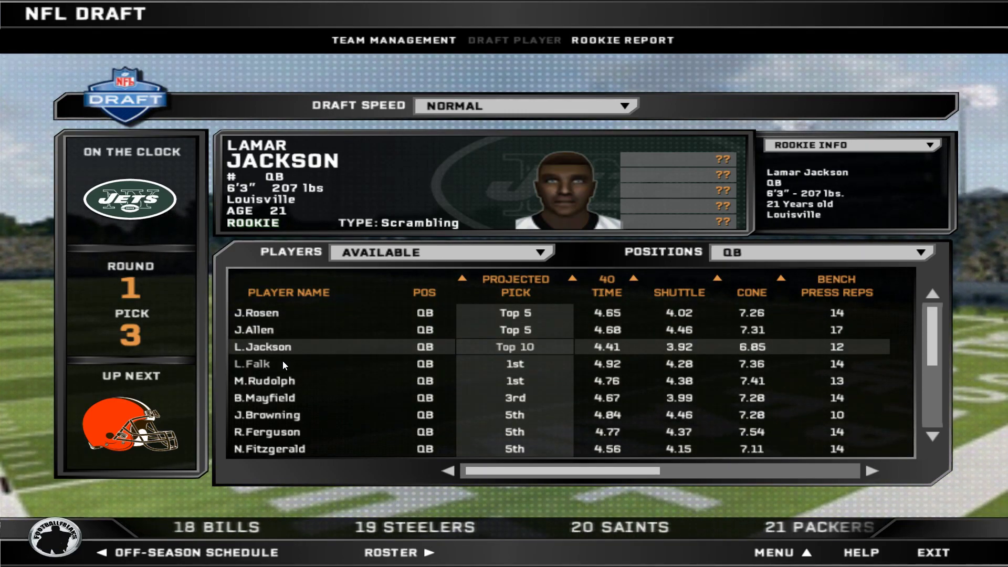
key(Down)
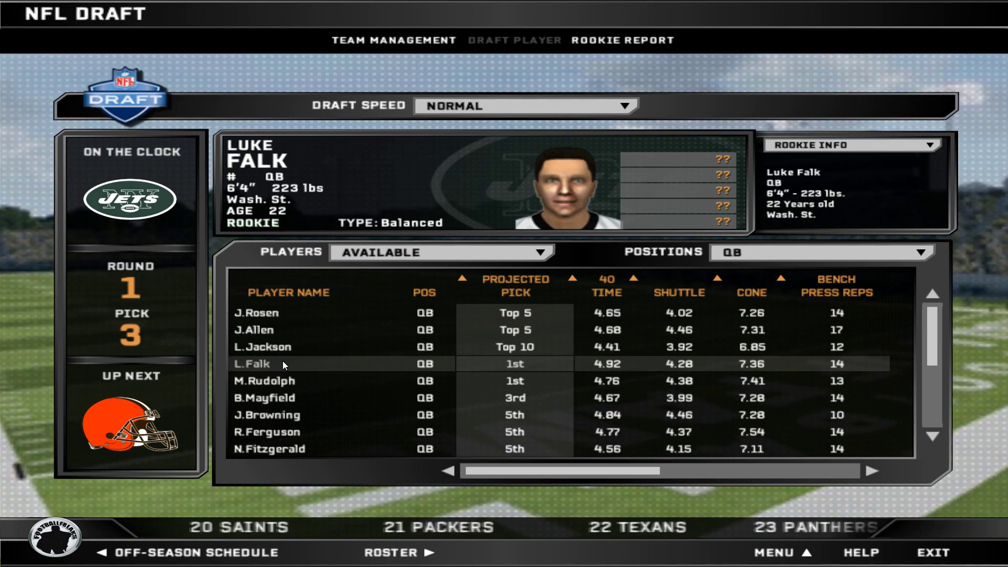
key(Down)
key(Down)
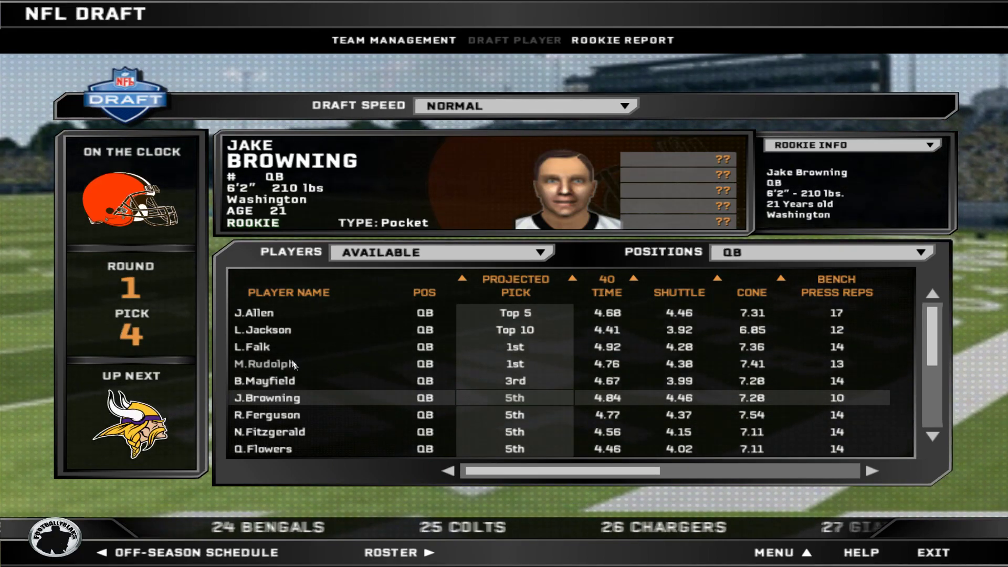
key(Down)
key(Down)
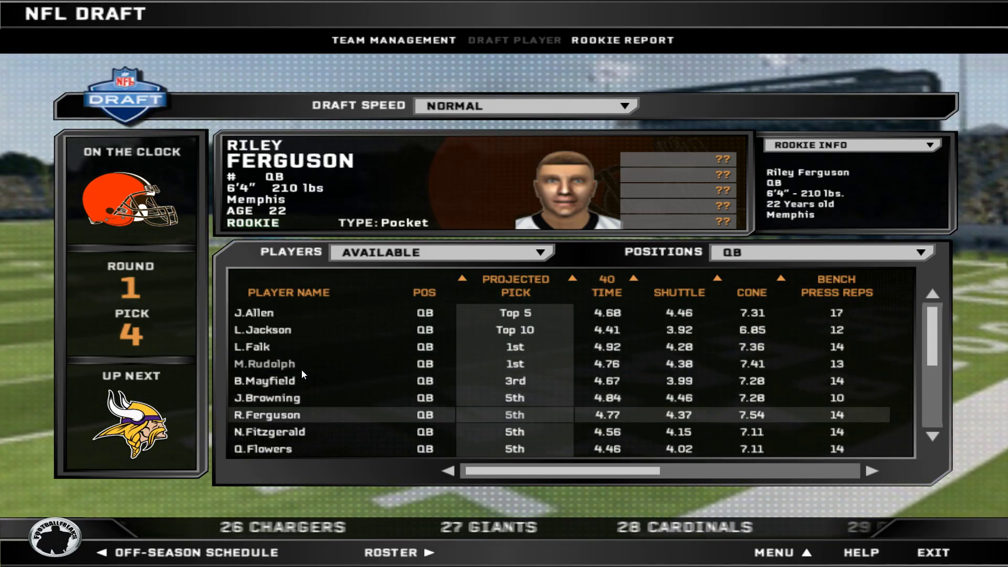